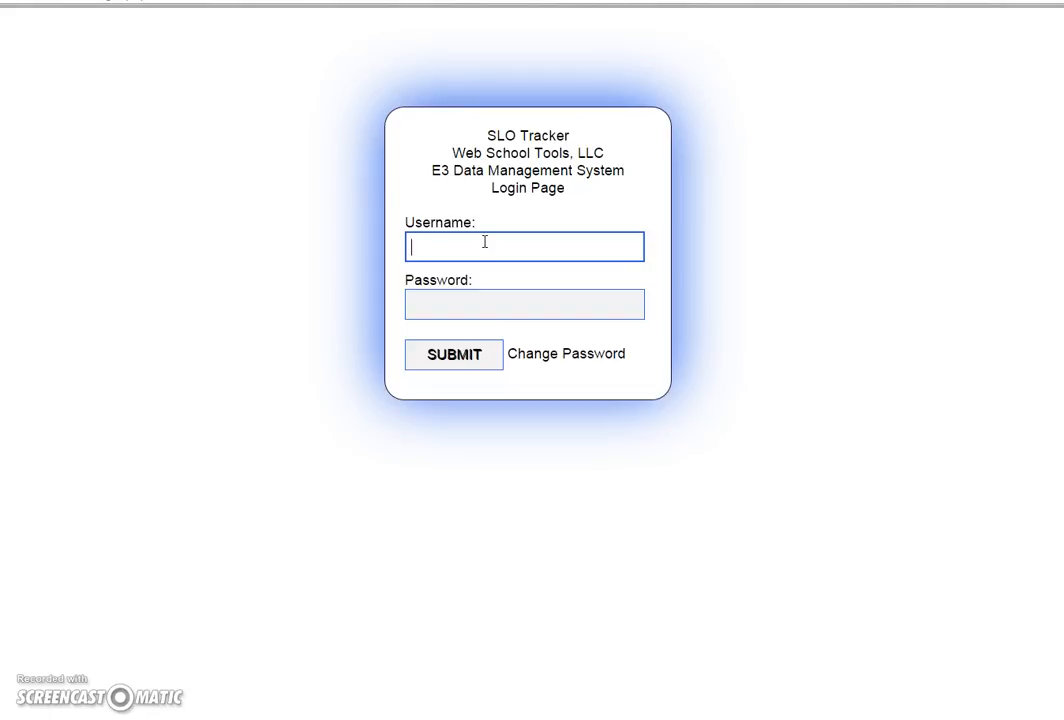
Step: Log in to the SLO Tracker with the account's username and password
key(Tab)
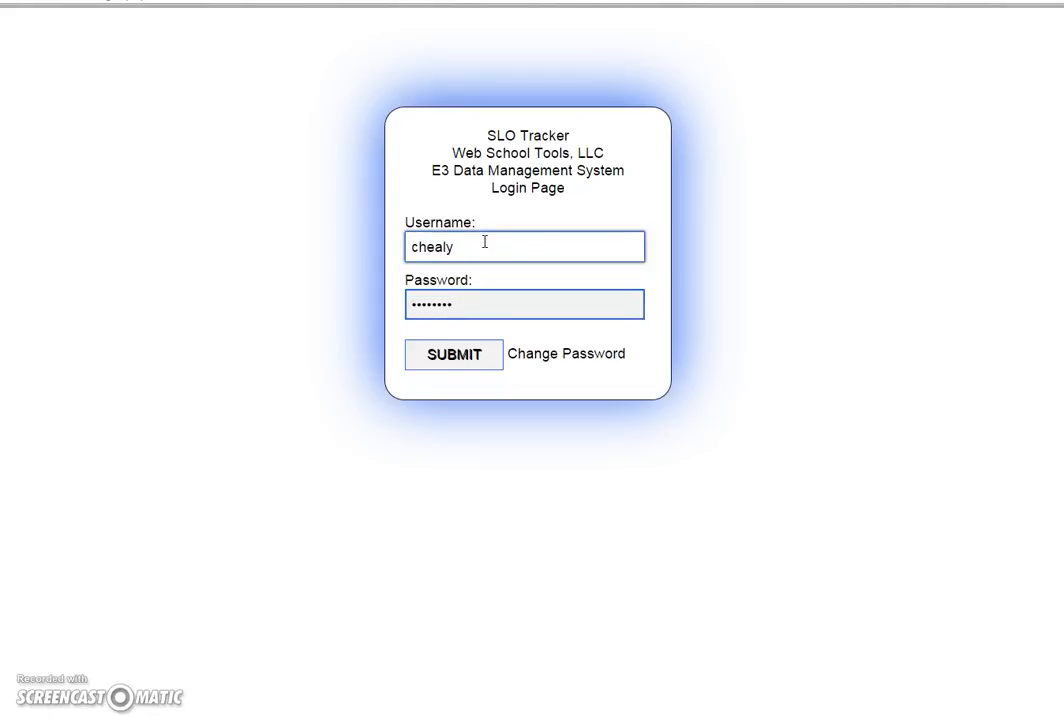
key(Return)
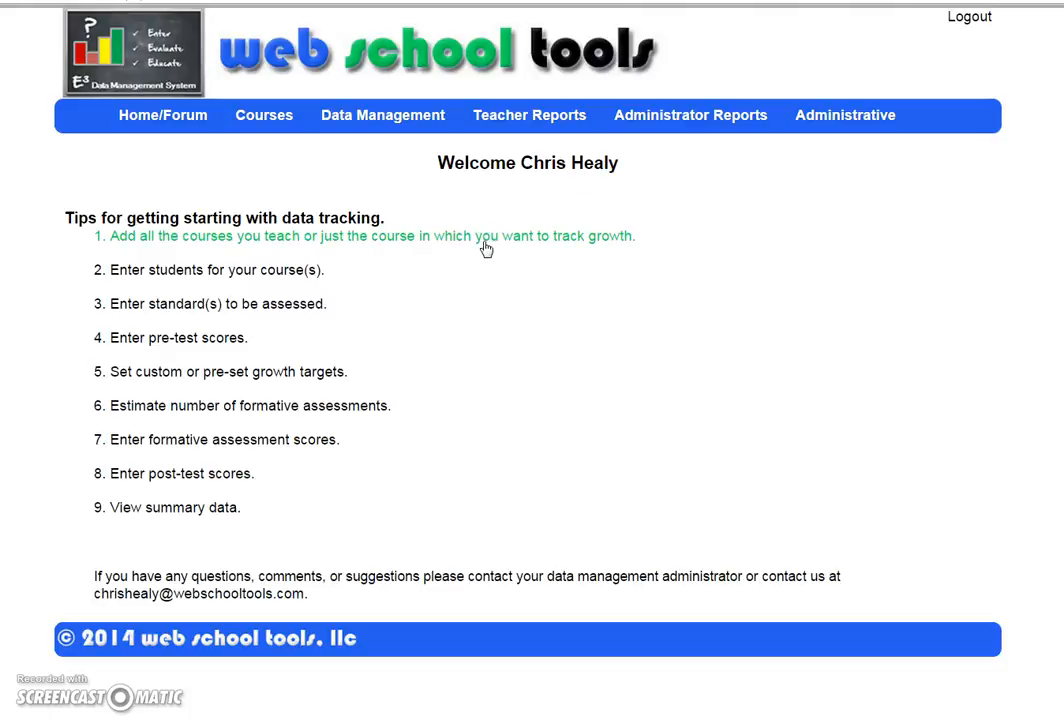
Step: Add one course named 'Algebra II' with Junior grade level and submit it
mouse_move(272, 125)
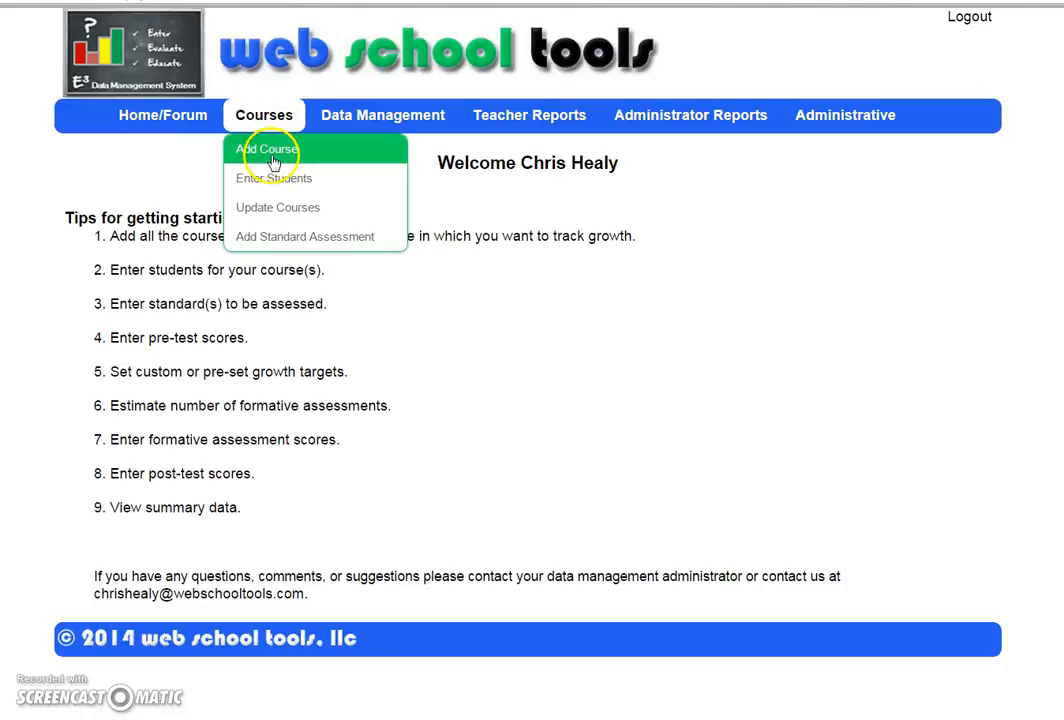
click(270, 152)
click(496, 248)
click(439, 263)
text(Algebra II)
click(518, 259)
click(760, 266)
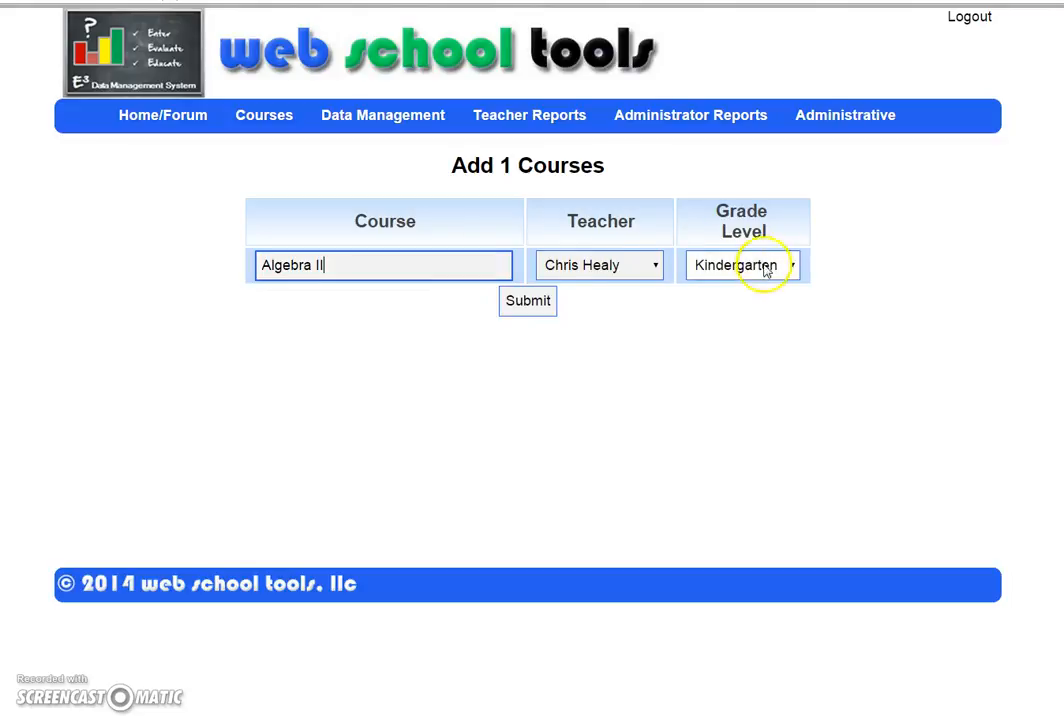
click(745, 487)
click(524, 297)
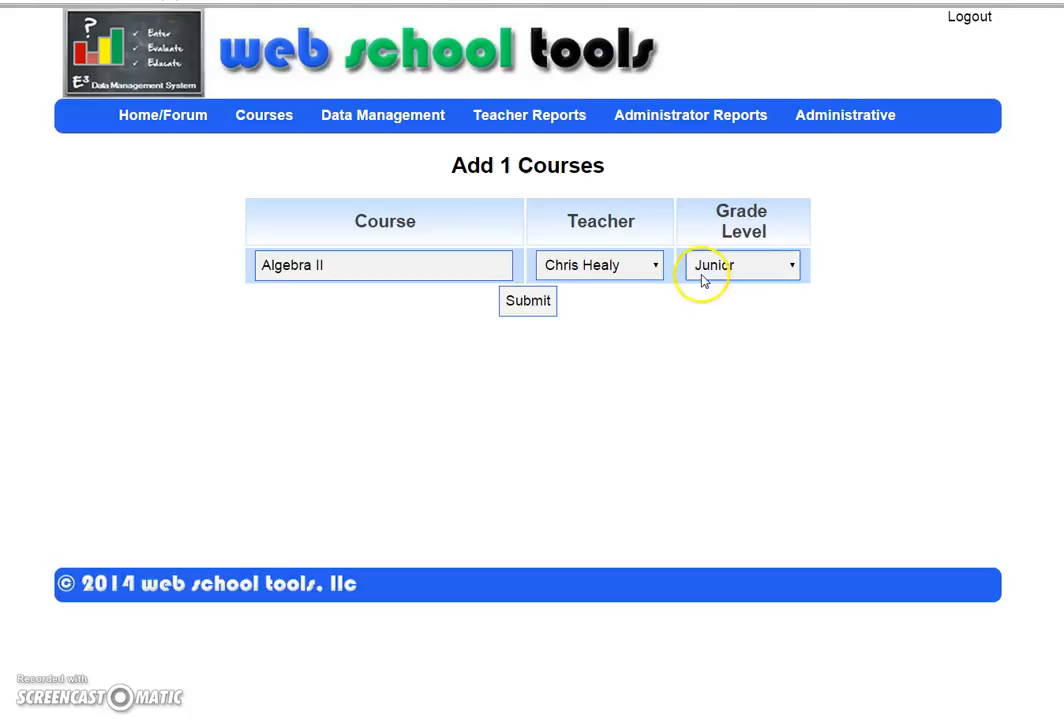
click(551, 308)
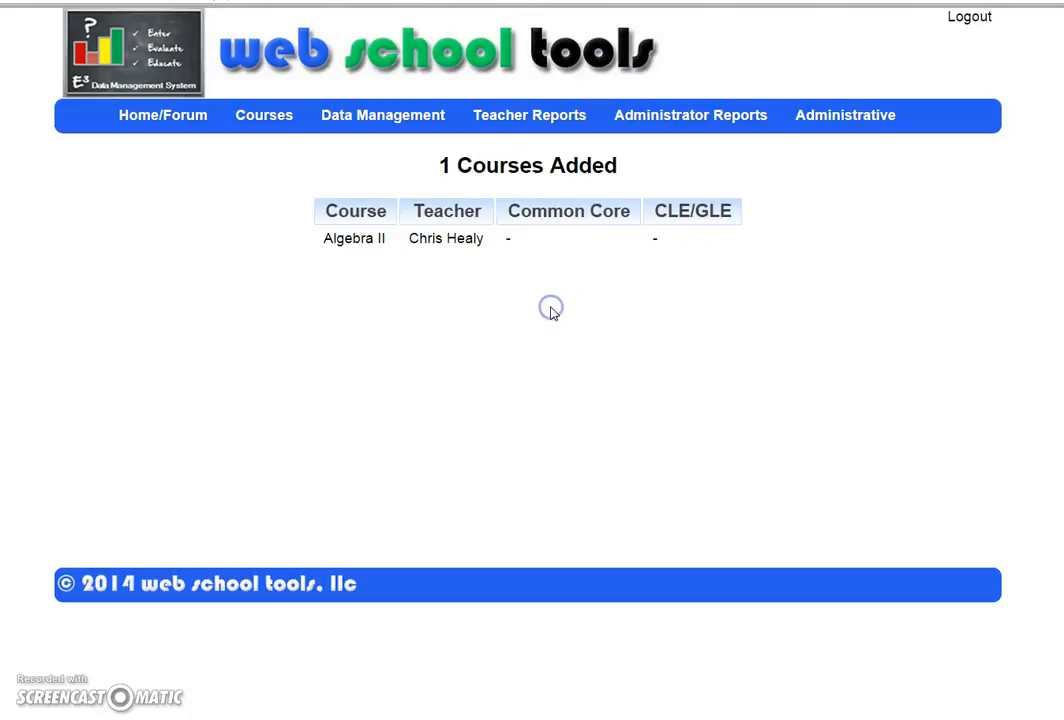
Step: Set up entry of 4 students enrolling into the Algebra II course
mouse_move(298, 138)
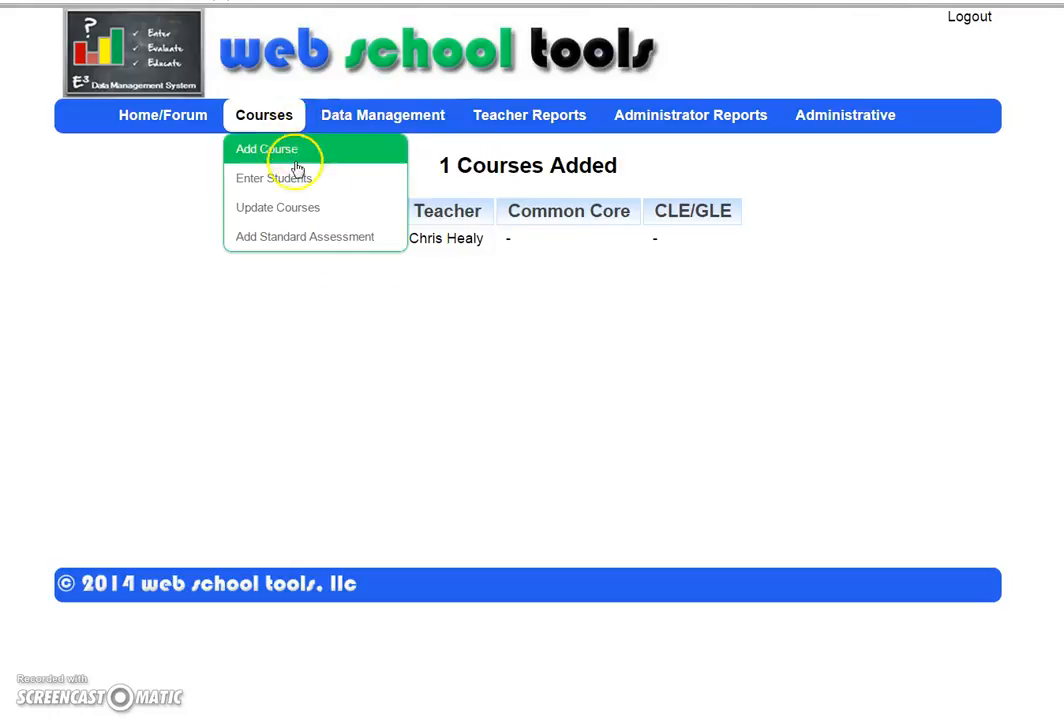
click(297, 173)
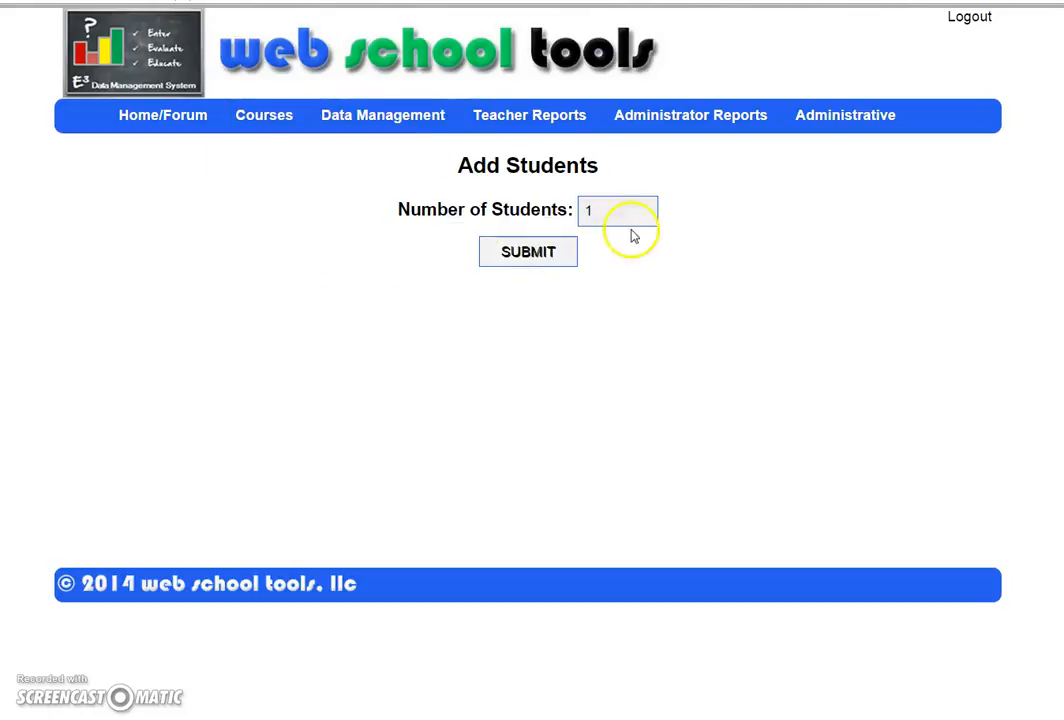
drag(644, 209, 551, 216)
text(4)
click(527, 242)
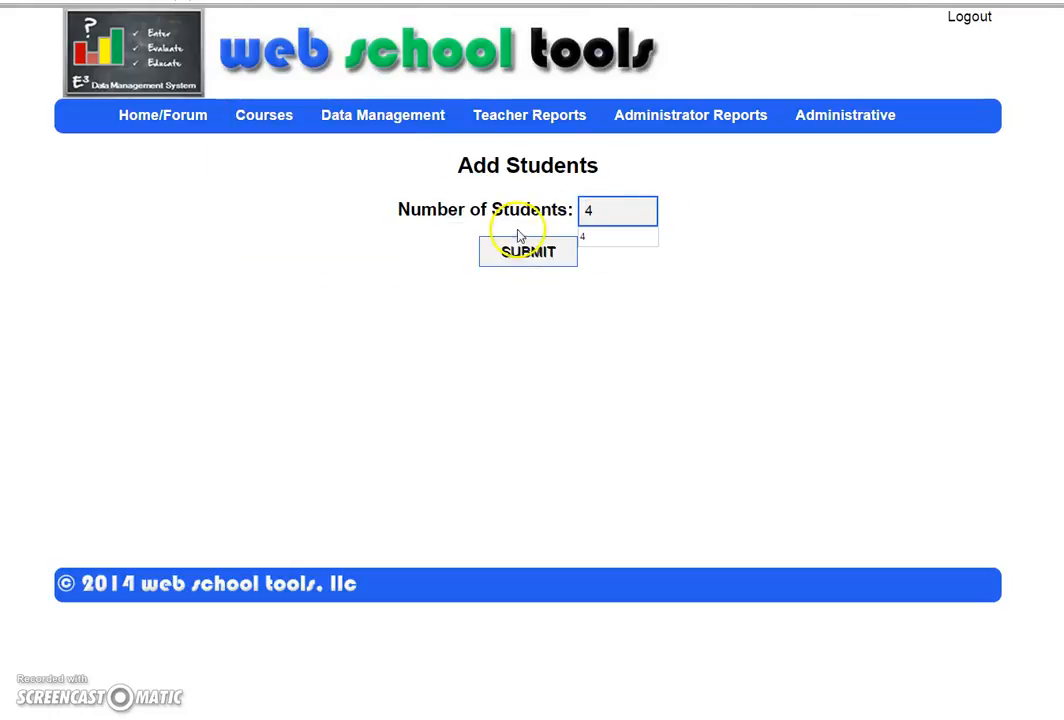
click(540, 193)
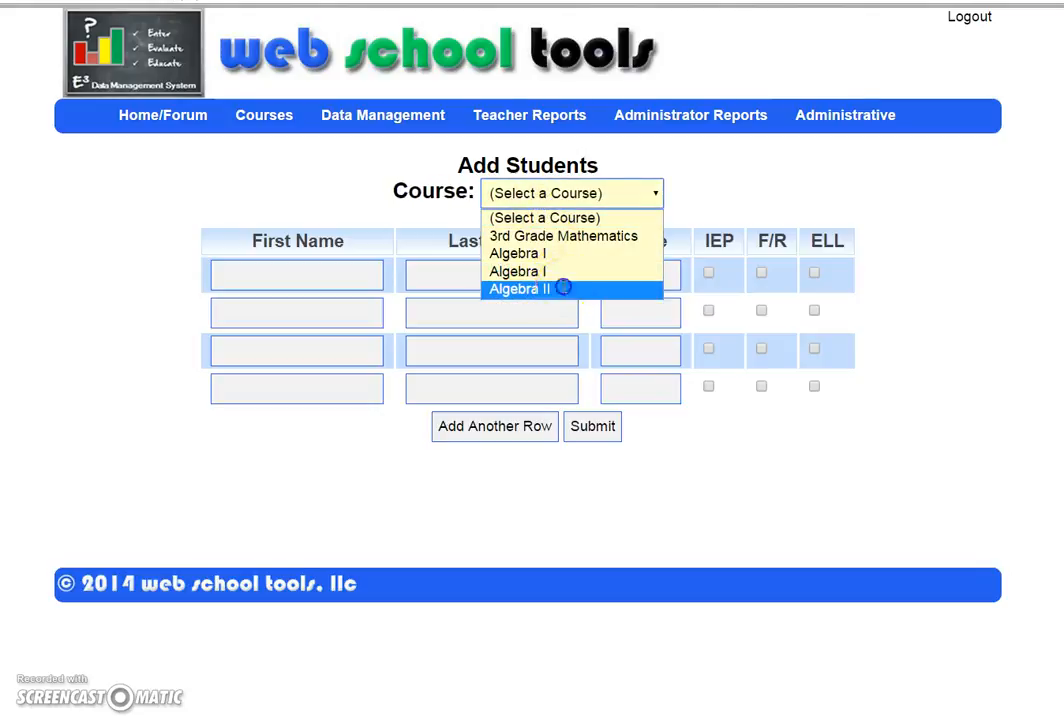
click(530, 288)
Step: Enter the first two students' first and last names, both in grade 11
click(286, 270)
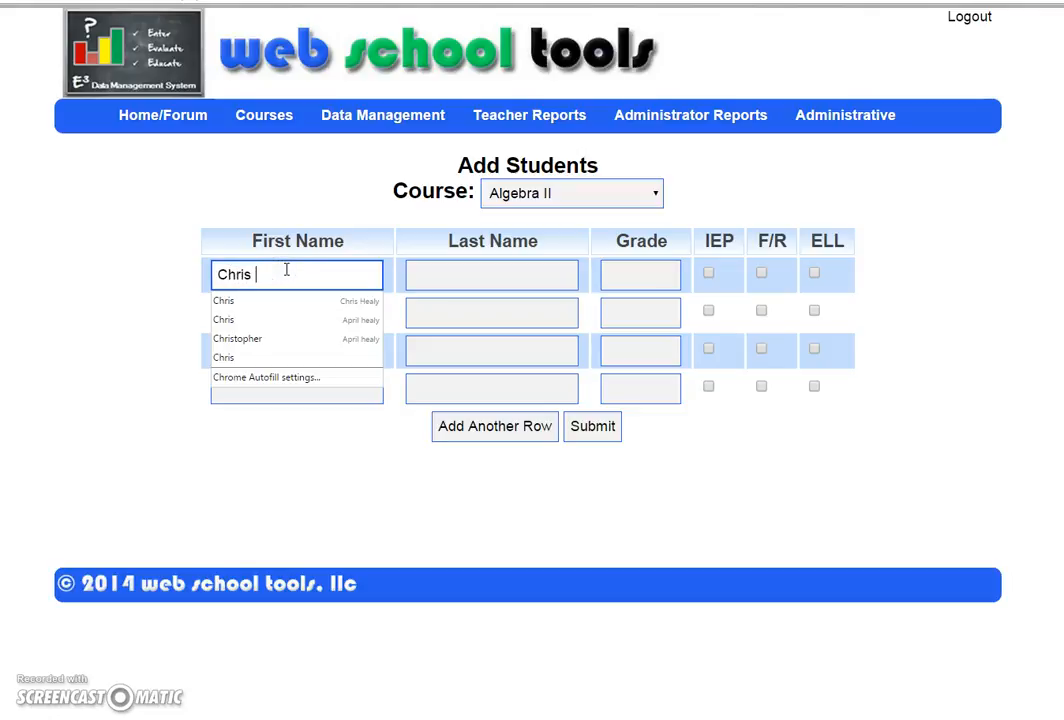
key(Tab)
key(Tab)
text(11)
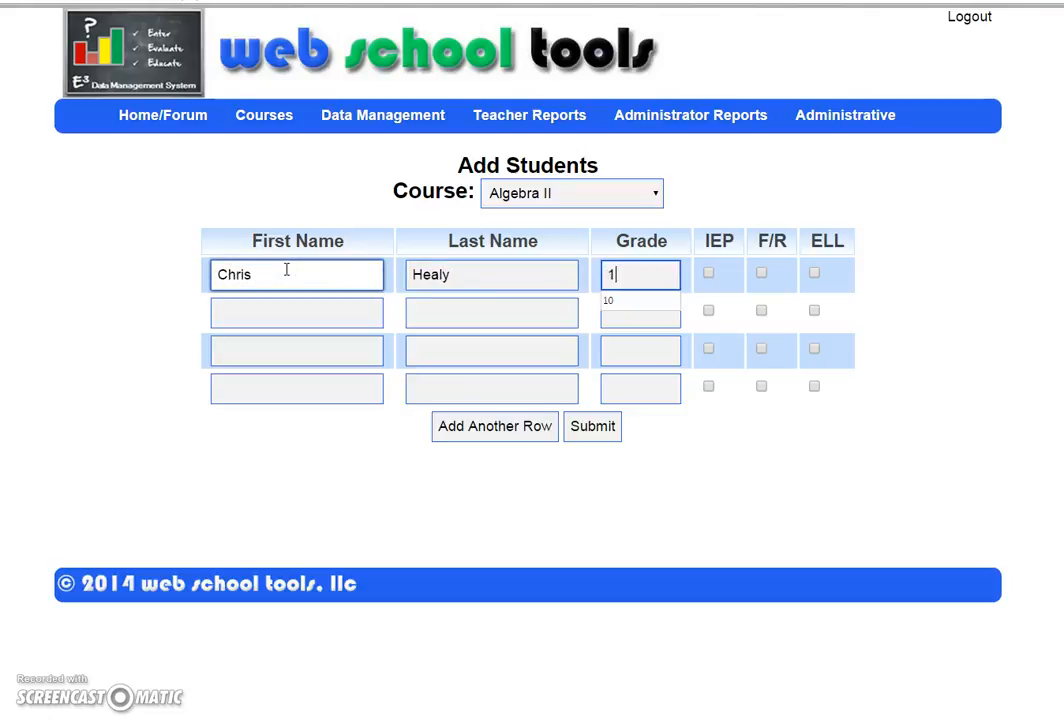
key(Tab)
key(Tab)
key(Tab)
key(Tab)
key(Tab)
text(11)
key(Tab)
key(Tab)
Step: Enter the third student's name with grade 12 and the fourth student's name
key(Tab)
key(Tab)
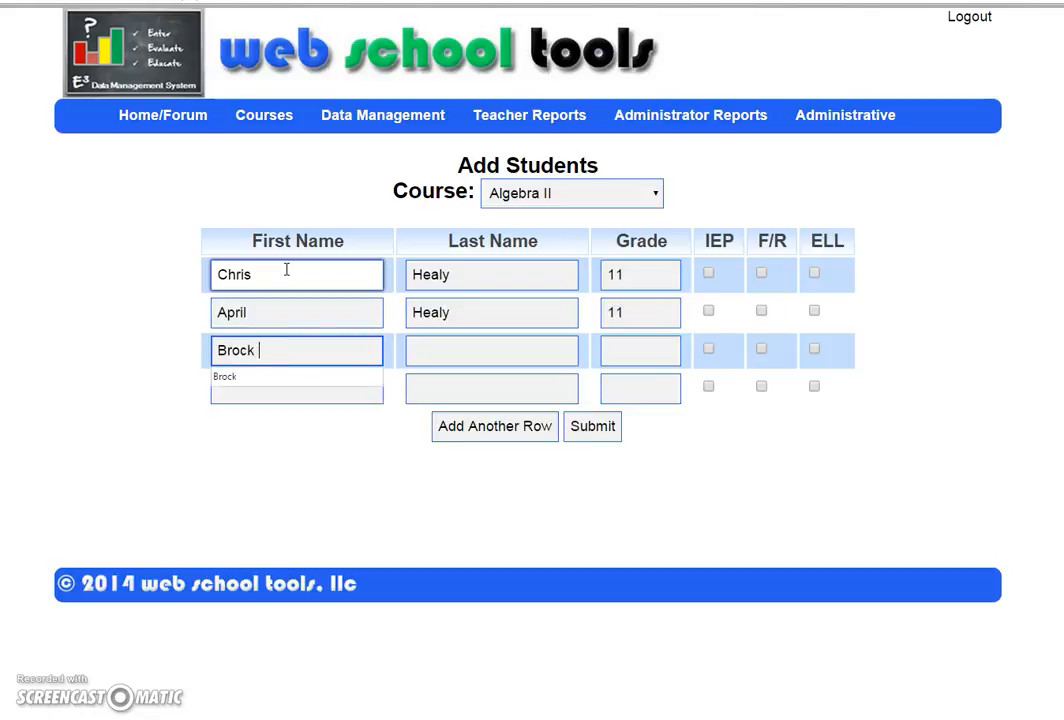
key(Tab)
key(Tab)
text(12)
key(Tab)
key(Tab)
key(Tab)
key(Tab)
key(Tab)
key(Tab)
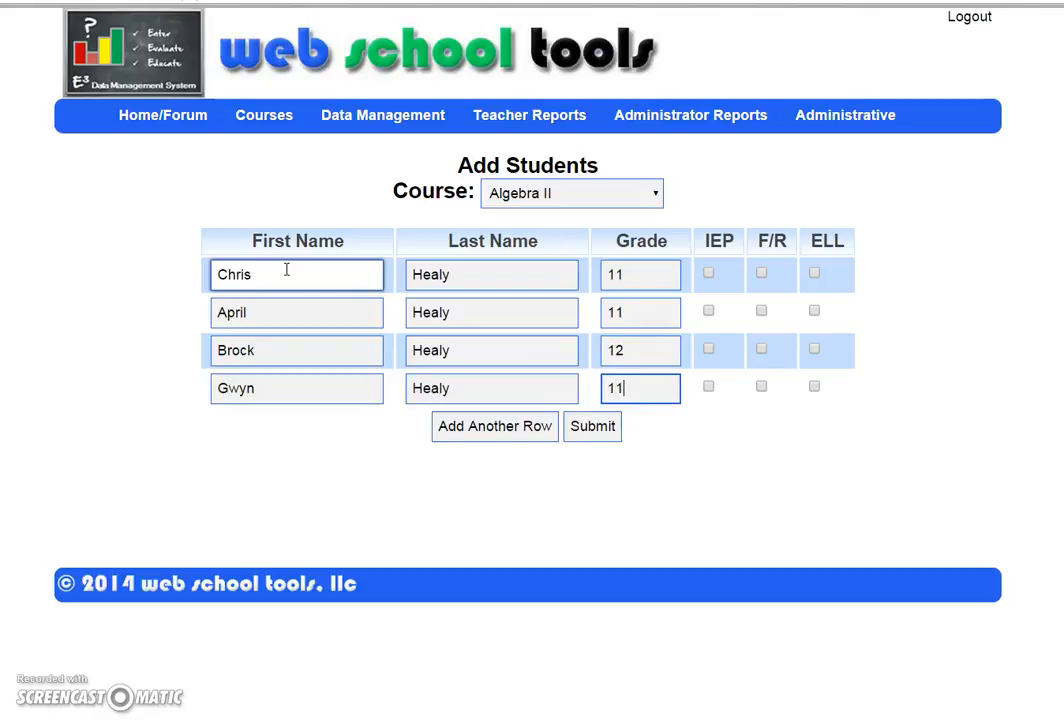
Step: Mark the first student as IEP and save all four students to Algebra II
click(711, 278)
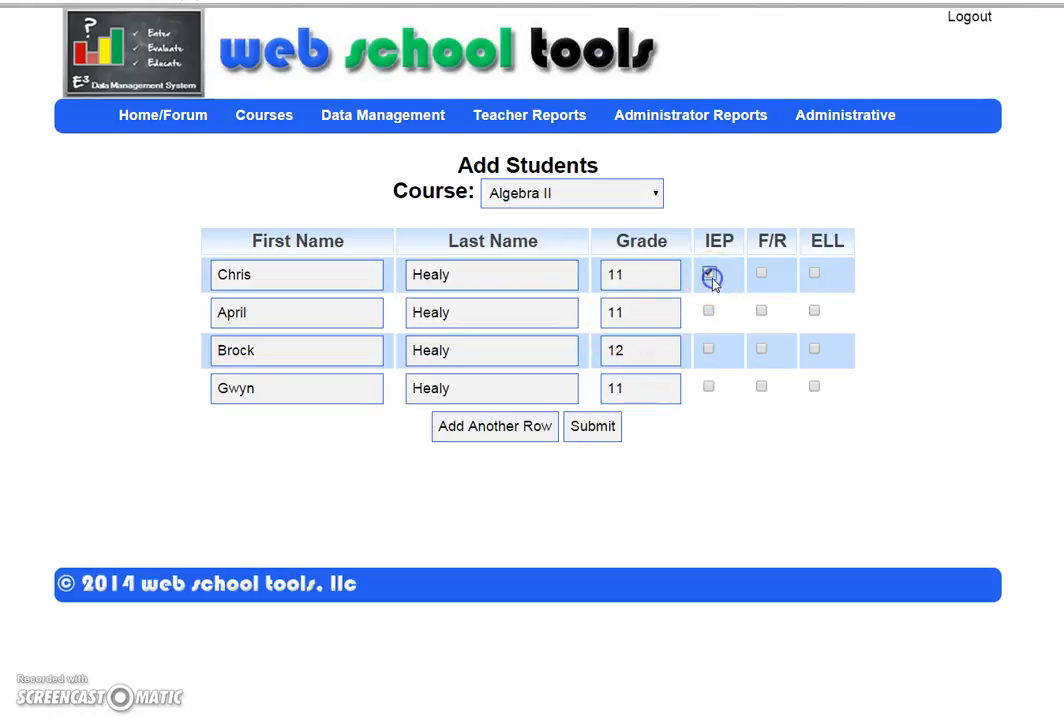
click(762, 312)
click(815, 312)
click(618, 400)
click(598, 427)
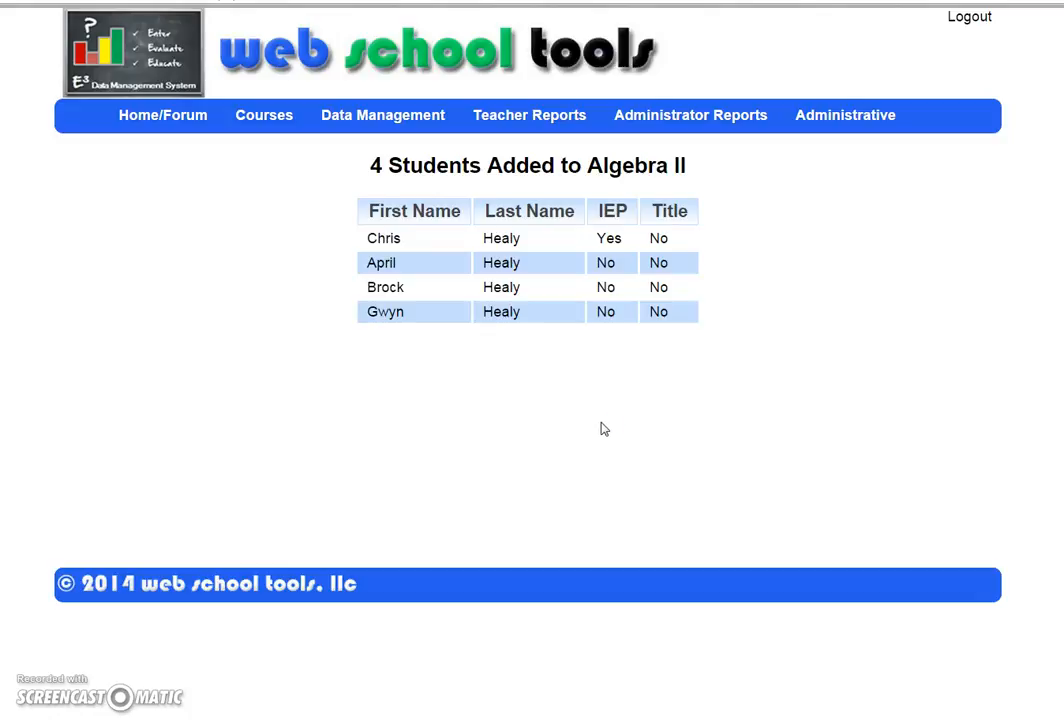
mouse_move(290, 122)
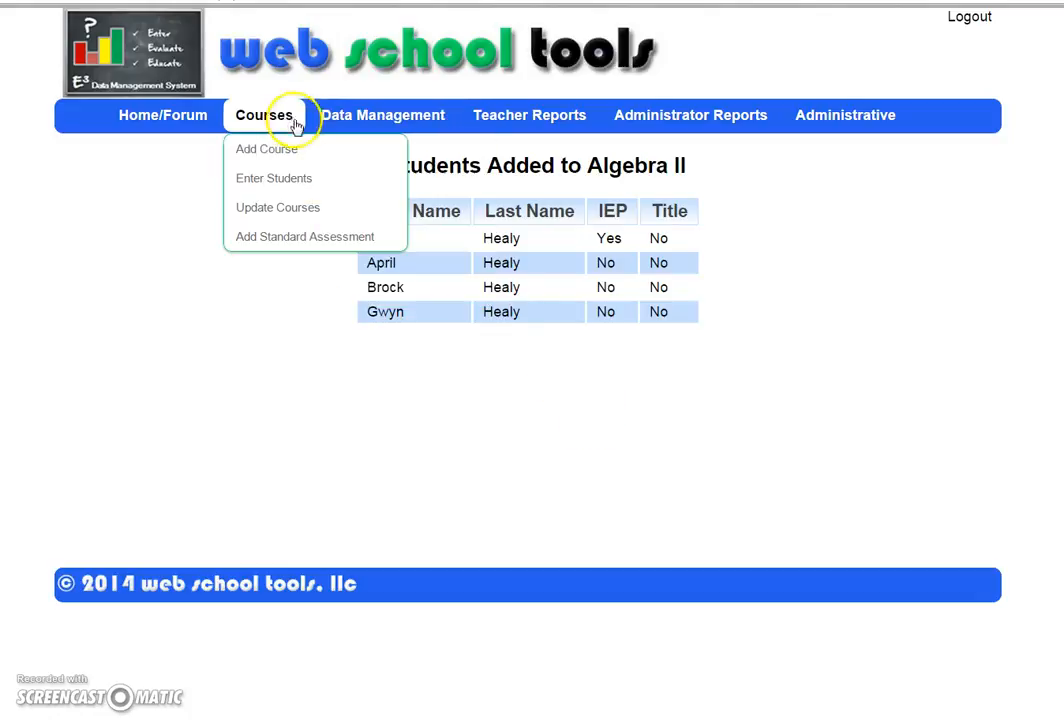
Step: Add one standard assessment named 'Algebra II Assessment' assigned to the Algebra II course
click(318, 236)
click(500, 253)
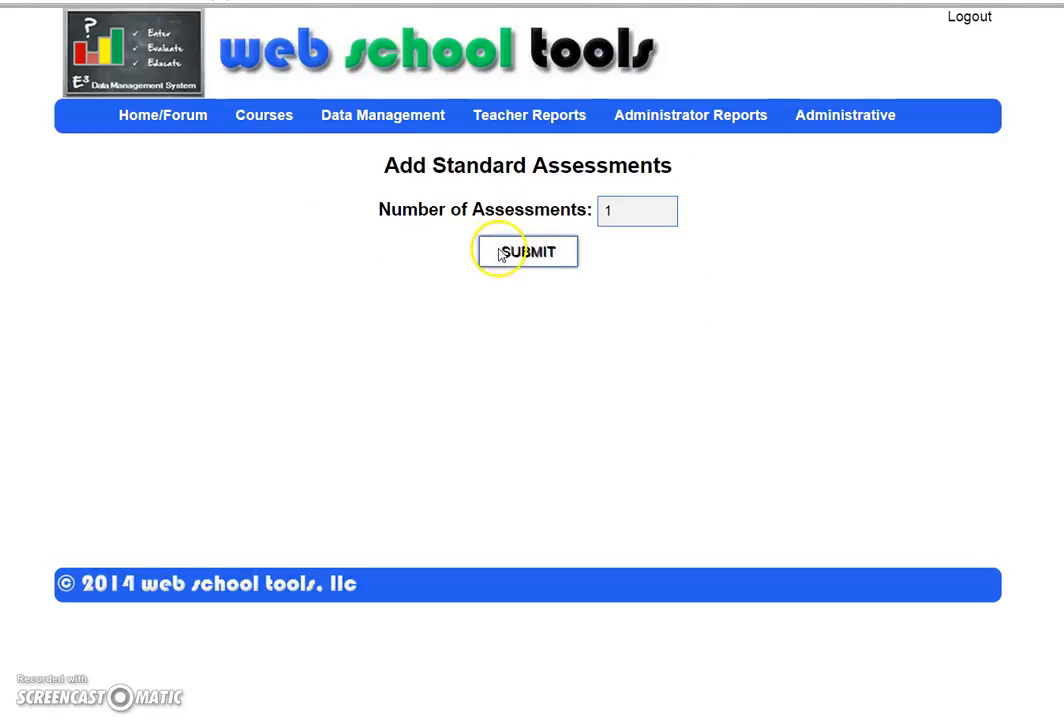
click(445, 250)
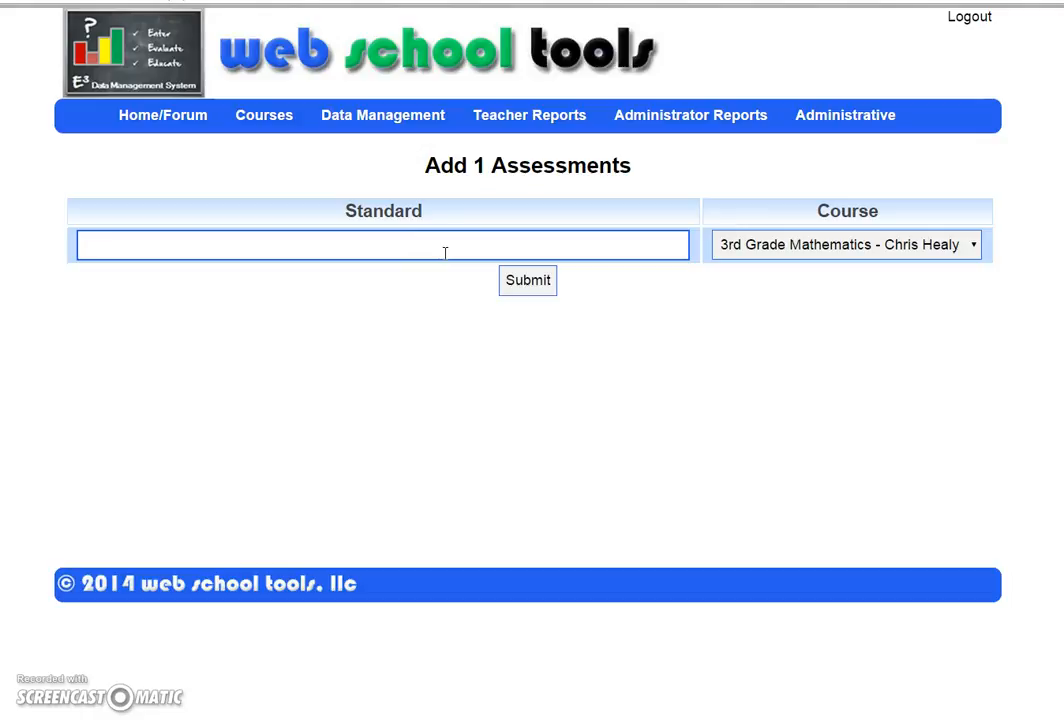
click(444, 252)
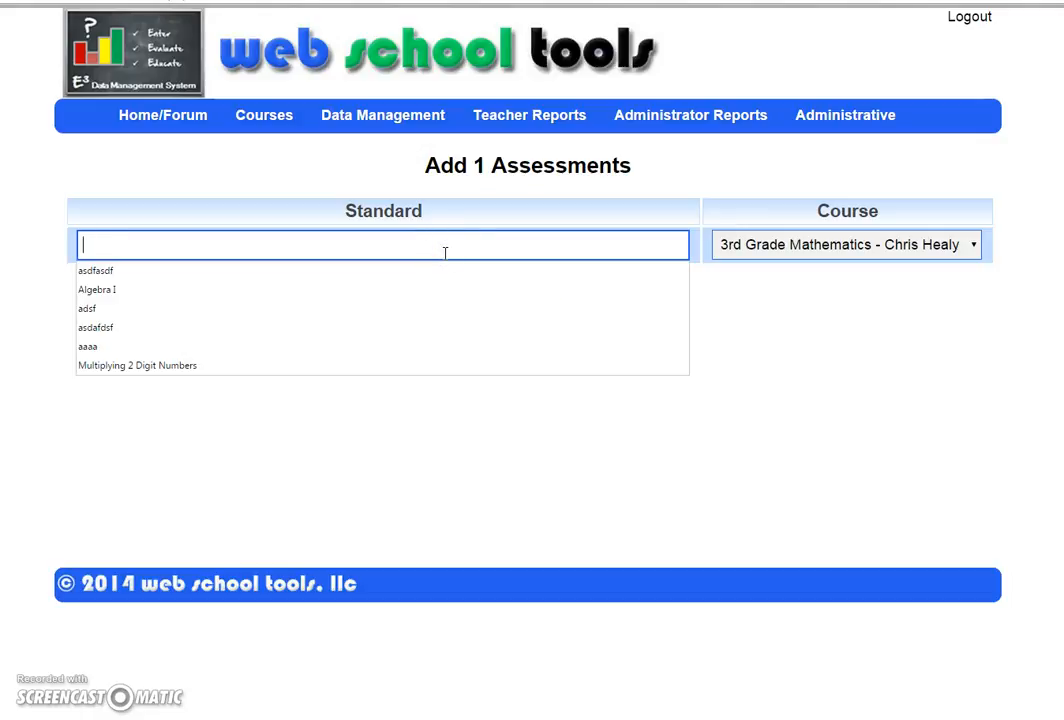
text(Algebra II Assessment)
click(758, 246)
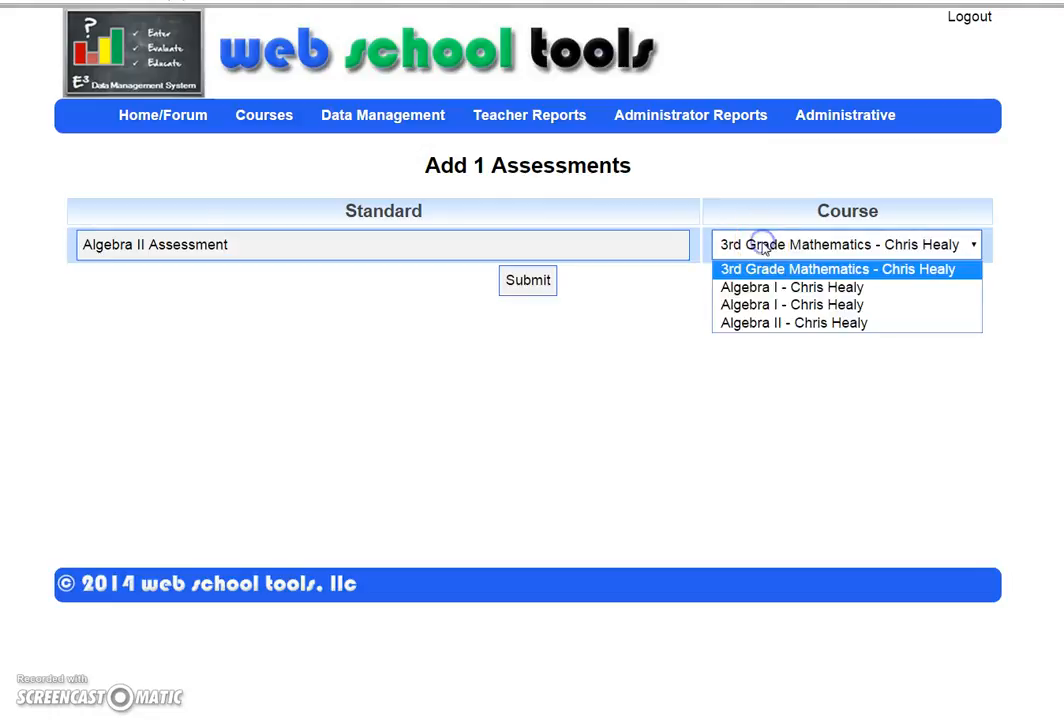
click(798, 322)
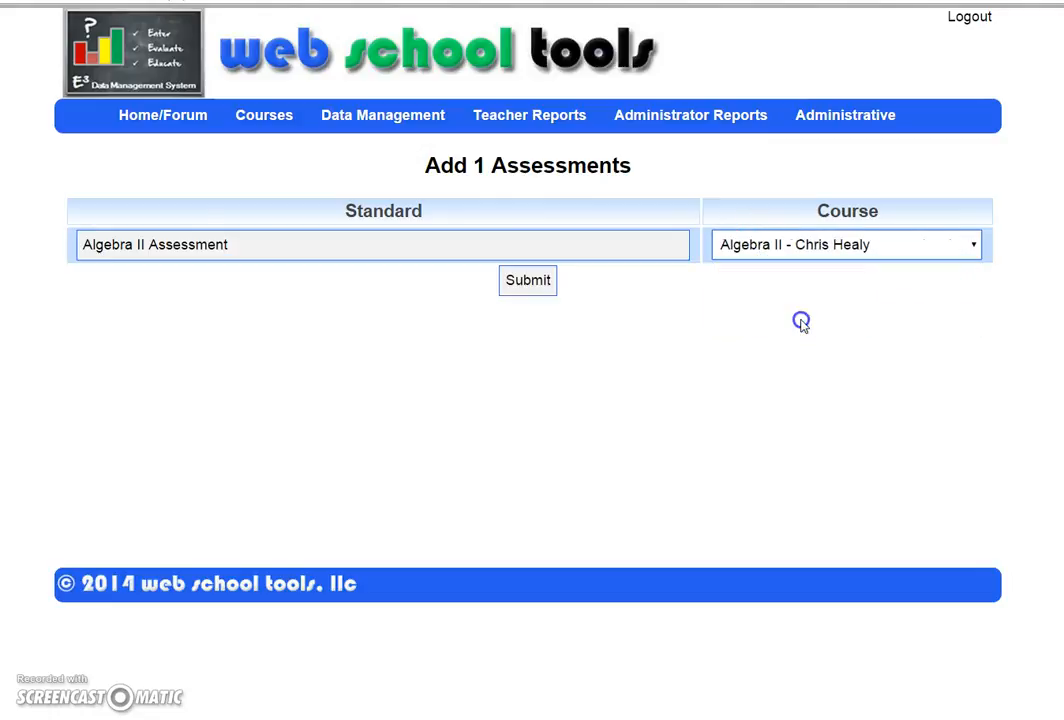
click(530, 282)
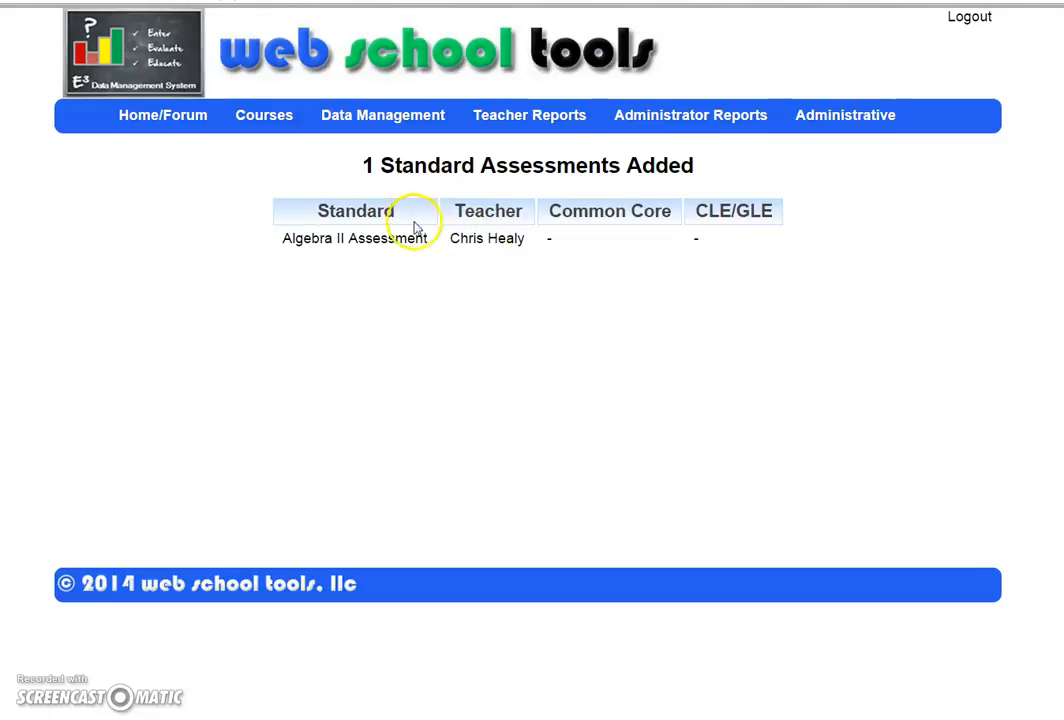
mouse_move(287, 123)
mouse_move(351, 131)
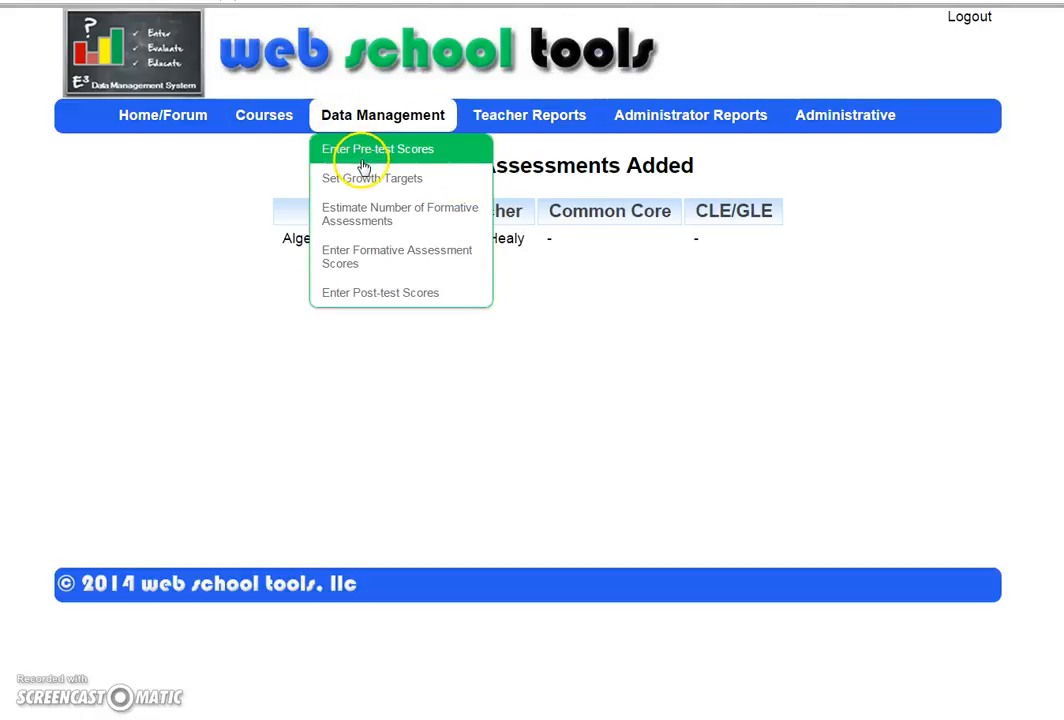
Step: Enter and save Algebra II Assessment pre-test scores of 76, 87, 79 and 64
click(358, 150)
click(436, 248)
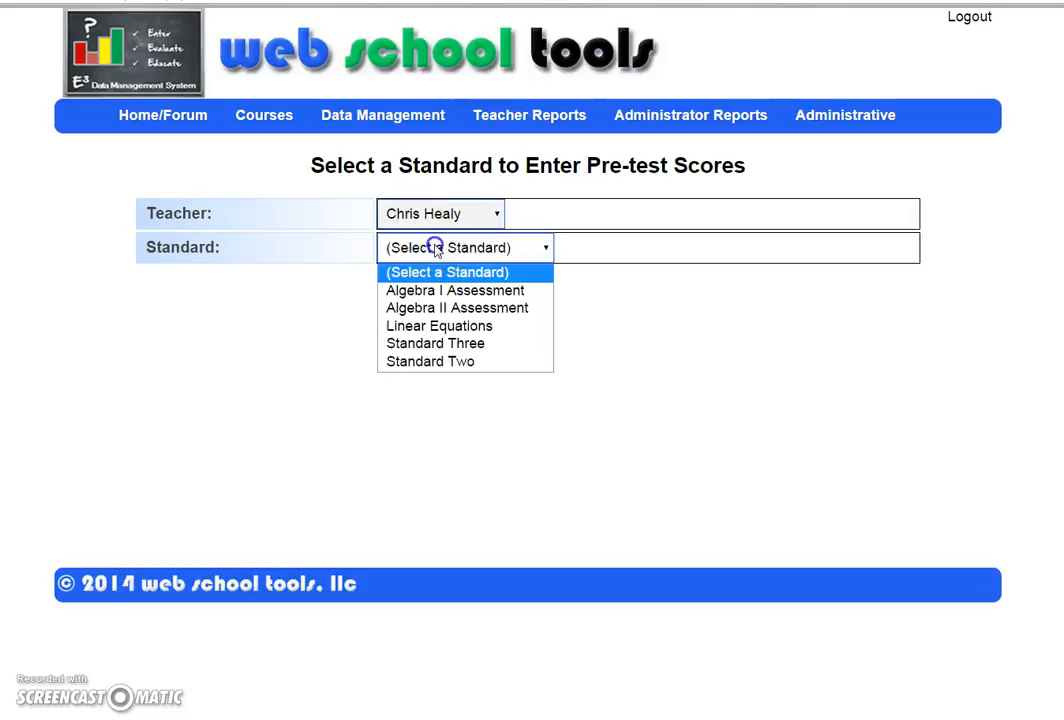
click(430, 307)
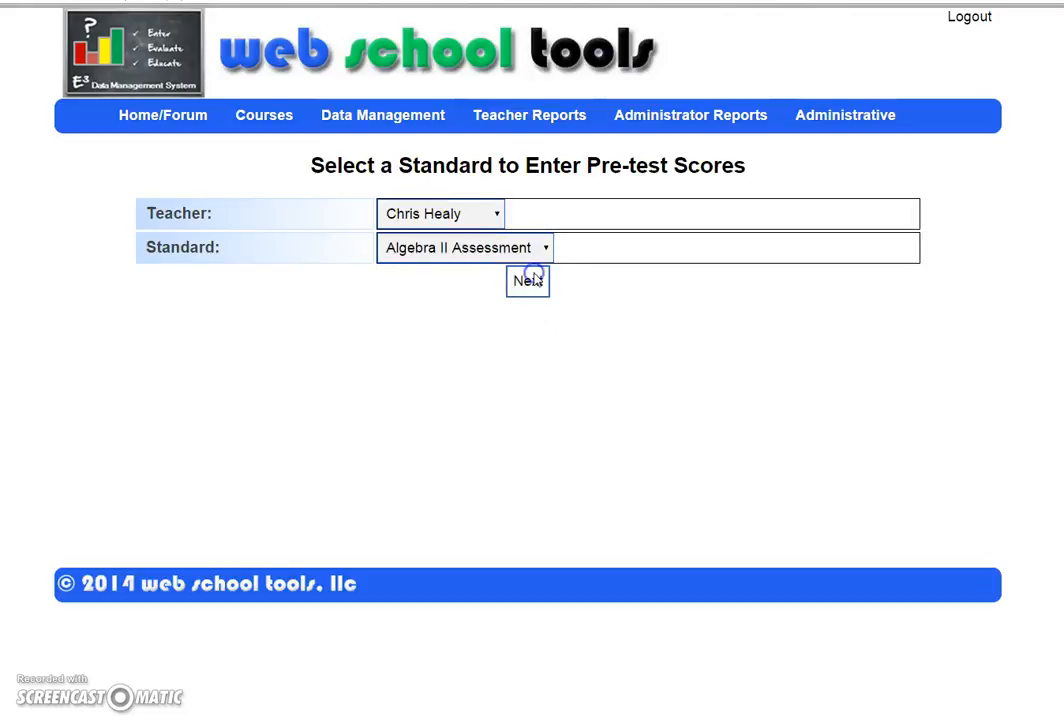
click(533, 280)
double_click(555, 250)
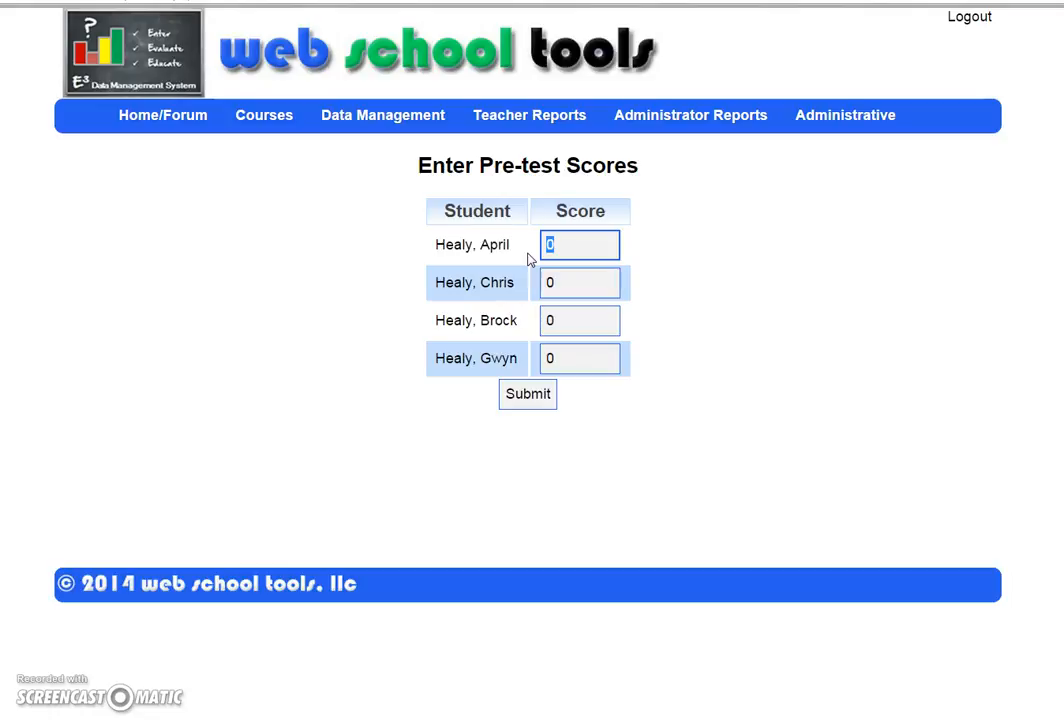
click(617, 245)
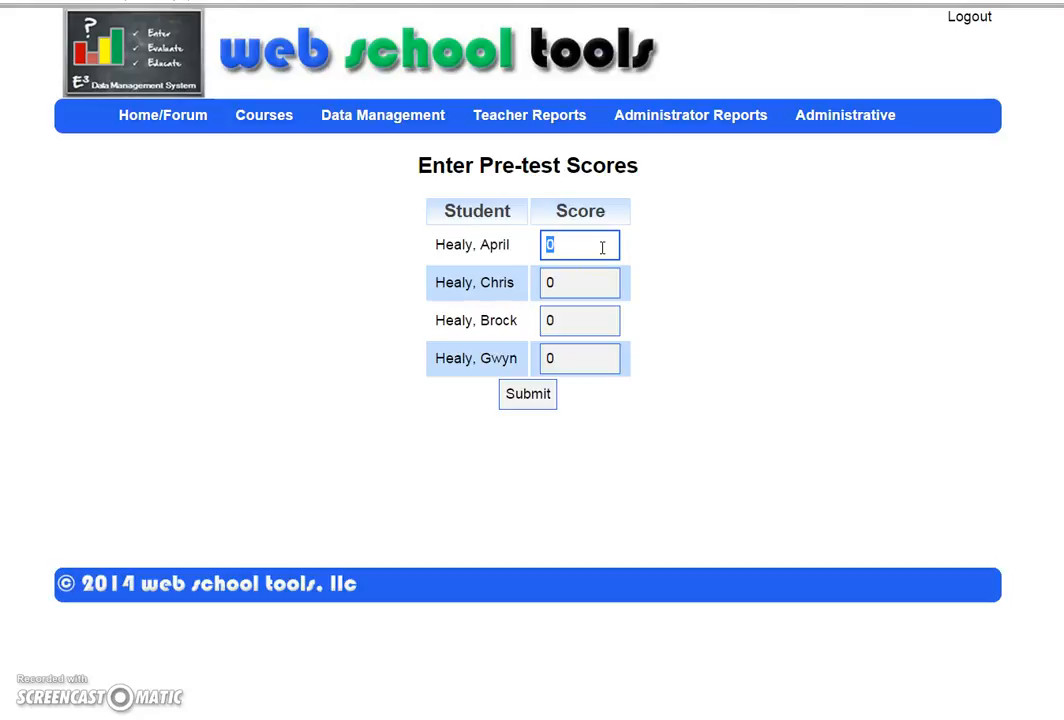
click(584, 287)
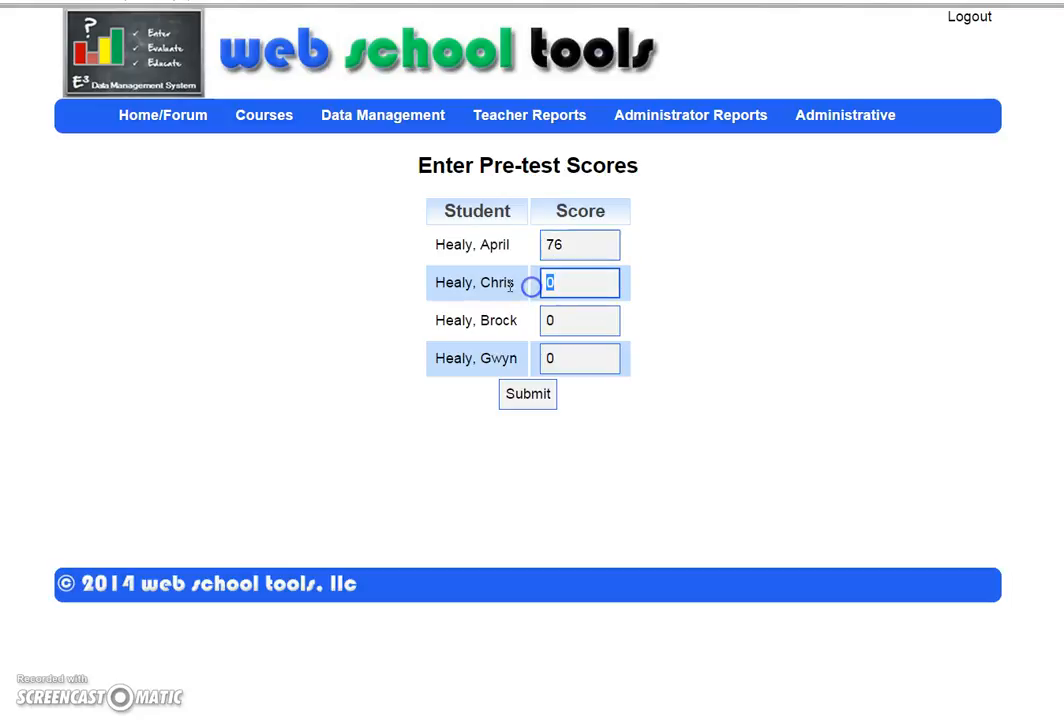
text(87)
drag(587, 327, 531, 358)
text(79)
click(526, 392)
click(529, 397)
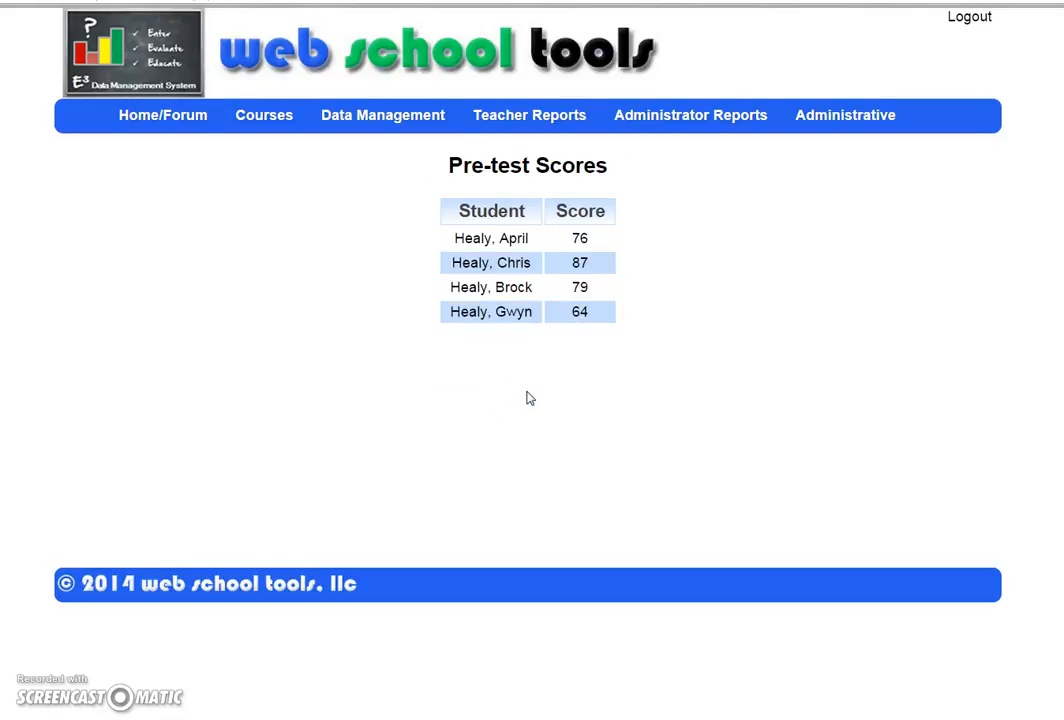
Step: Open Set Growth Targets for the Algebra II Assessment, showing targets 90, 95, 90 and 80
mouse_move(378, 120)
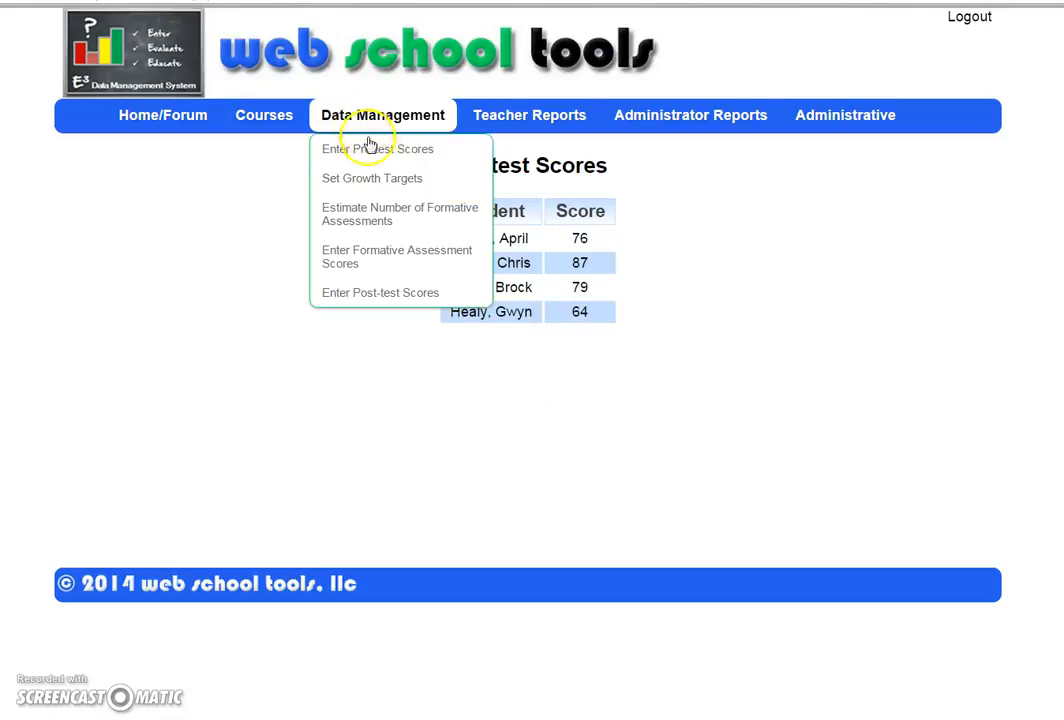
click(389, 180)
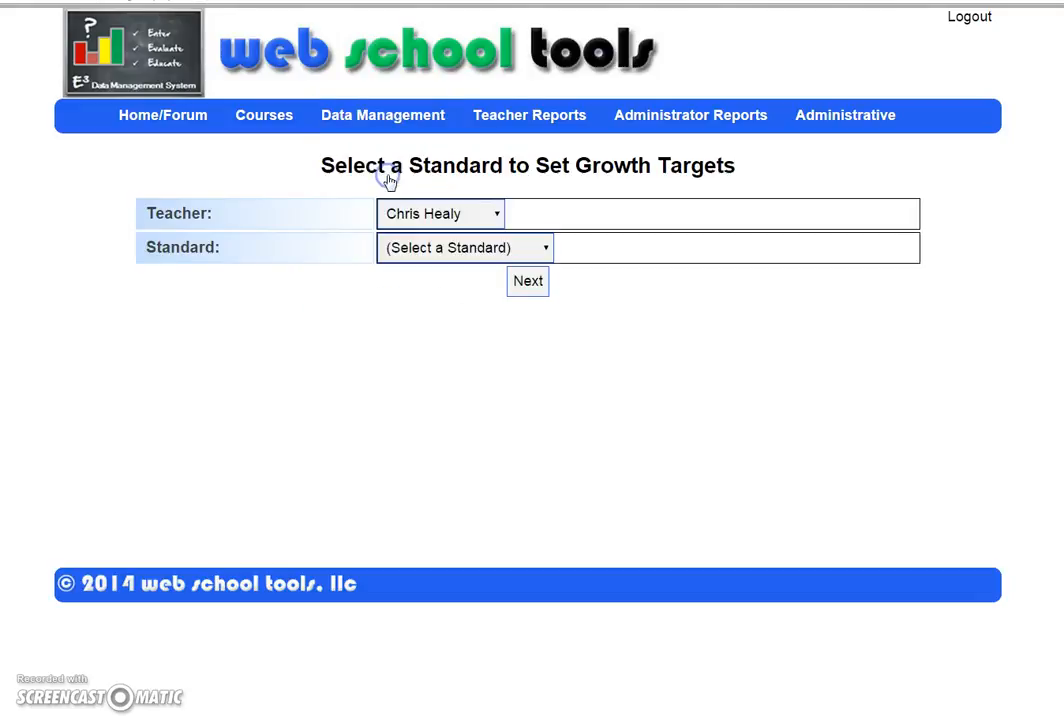
click(446, 247)
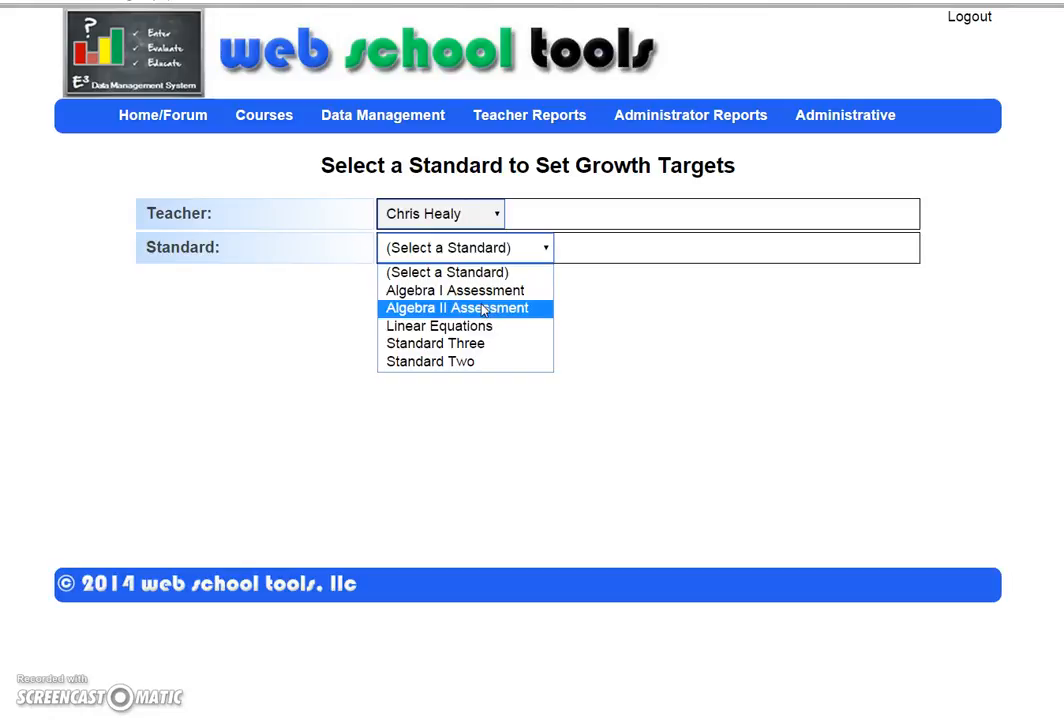
click(483, 309)
click(527, 281)
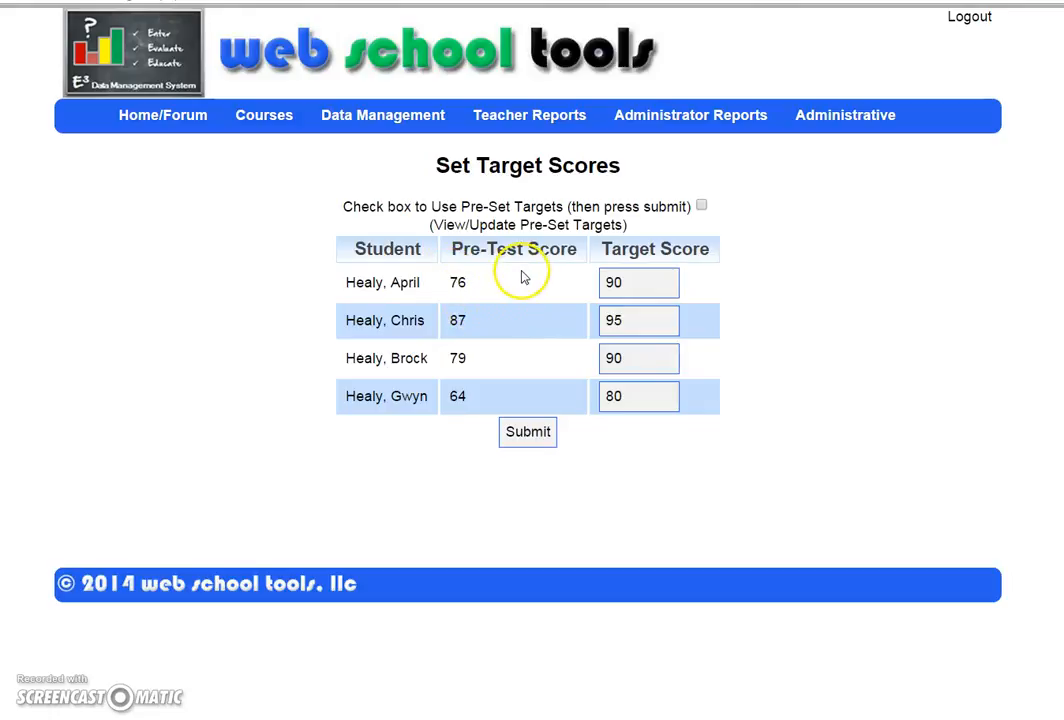
drag(624, 283, 598, 283)
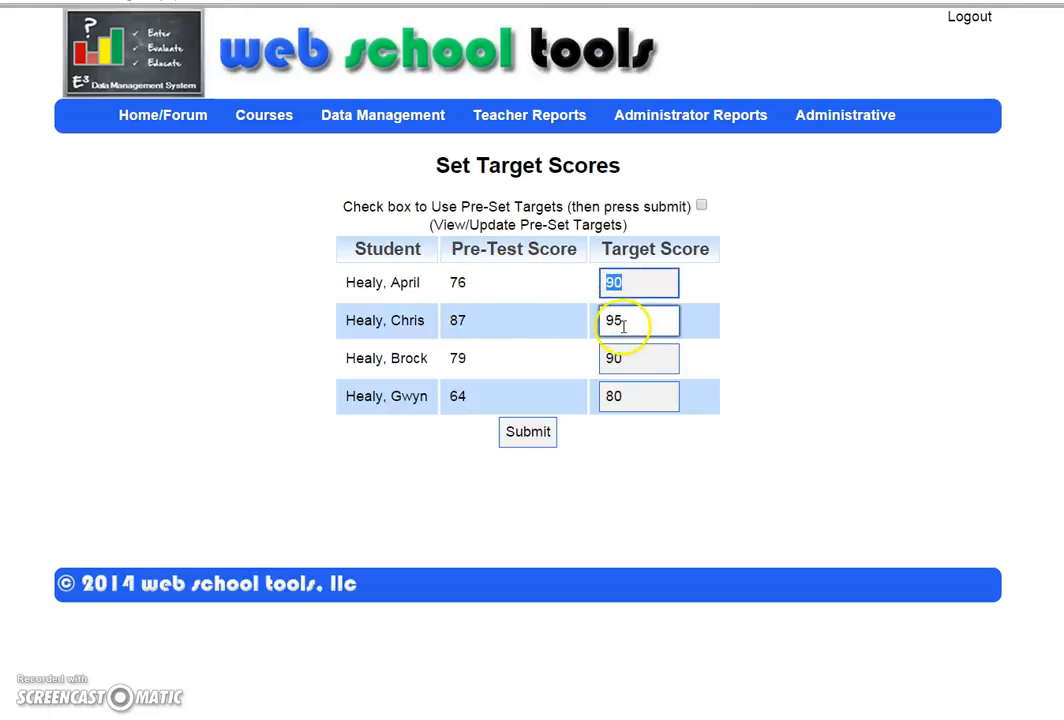
Step: Change preset targets to 65, 75 and 97 for the 0–40, 41–50 and 86–100 ranges and submit
click(594, 226)
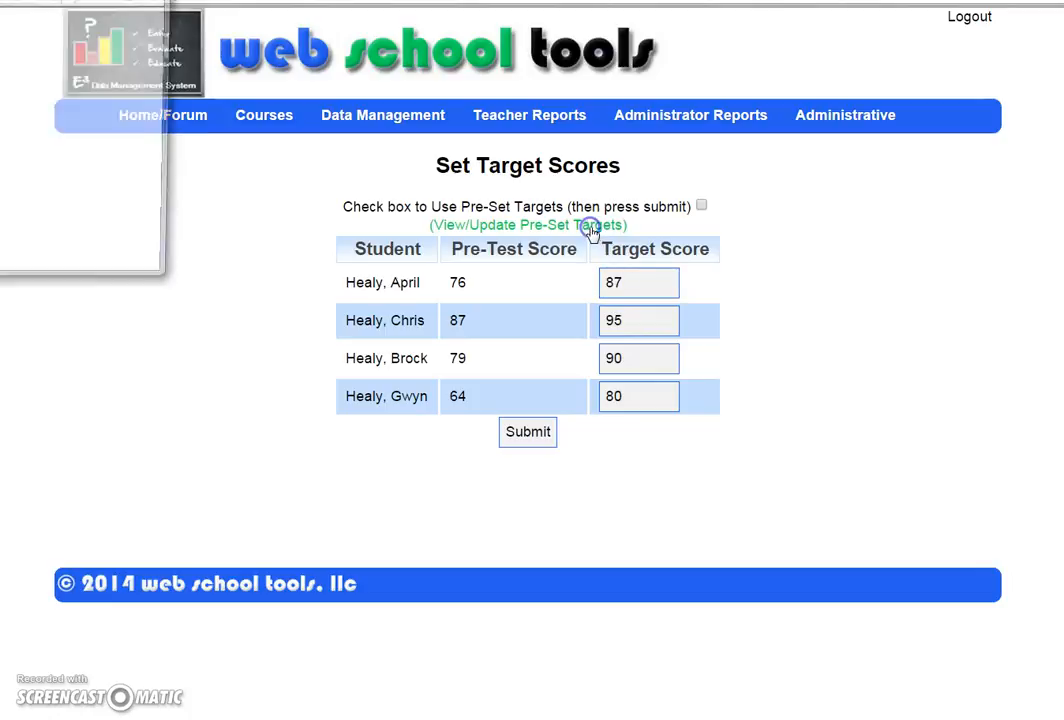
drag(114, 8, 395, 164)
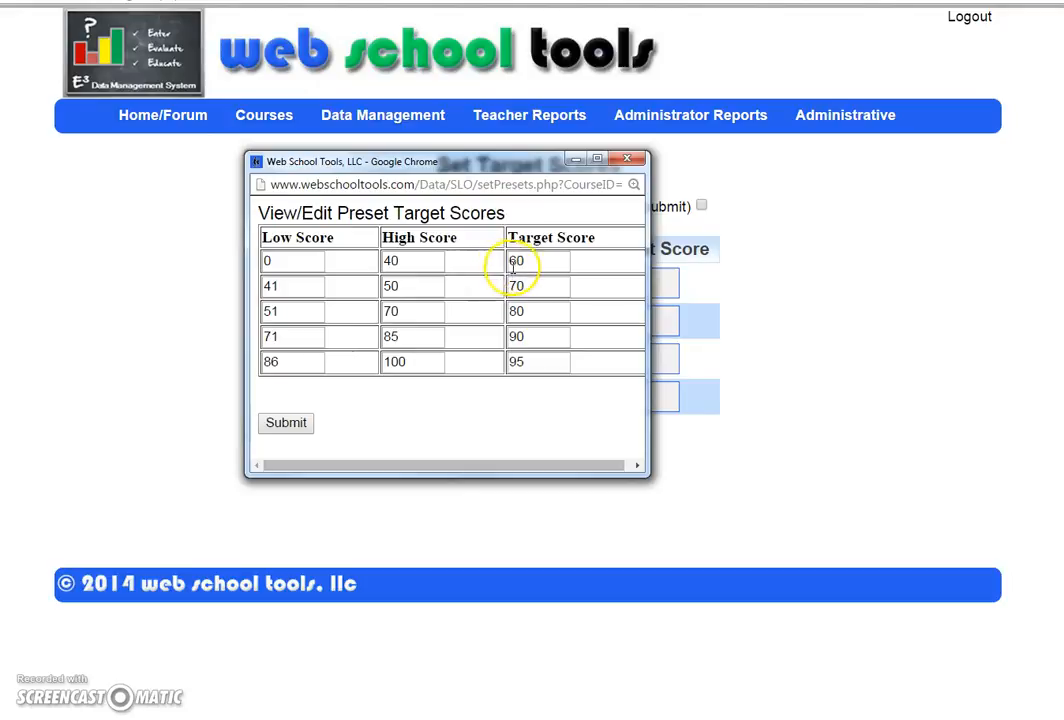
drag(527, 261, 494, 261)
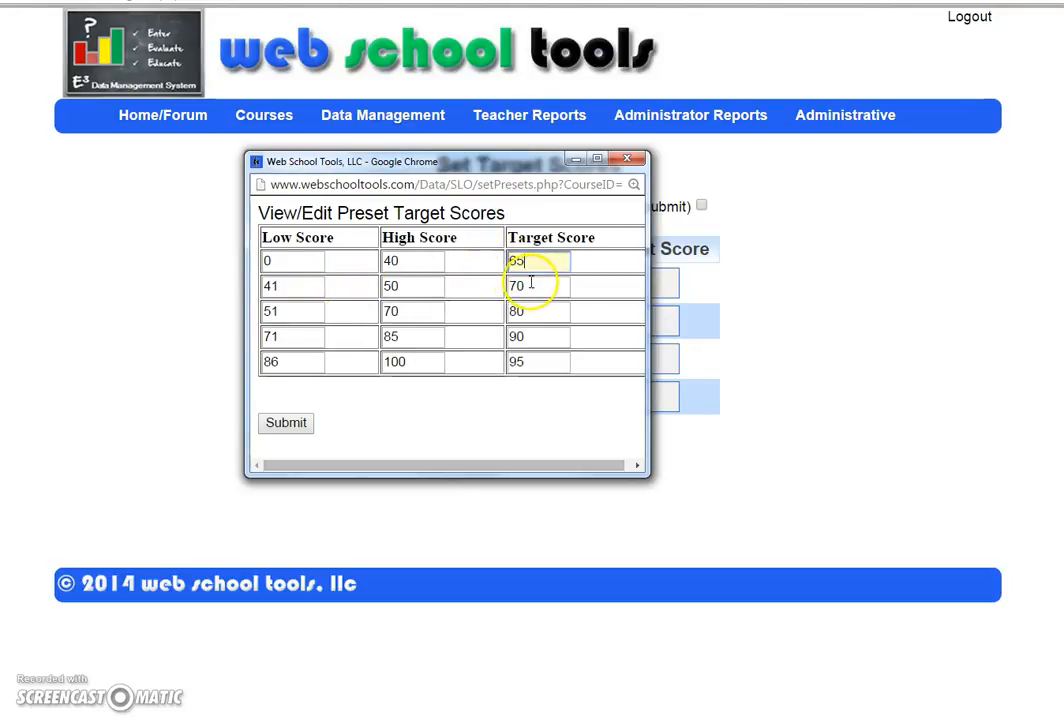
drag(537, 286, 485, 277)
text(75)
drag(541, 366, 496, 372)
text(97)
click(478, 380)
click(281, 425)
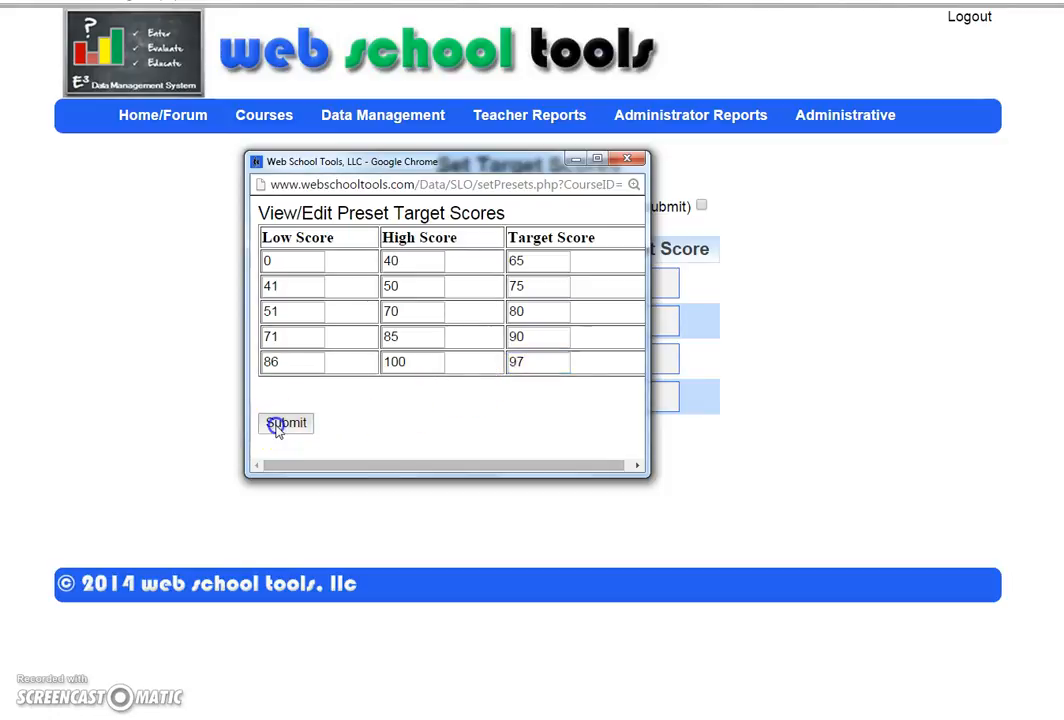
Step: Apply the pre-set targets, saving Algebra II targets of 90, 97, 90 and 80
click(701, 207)
click(551, 432)
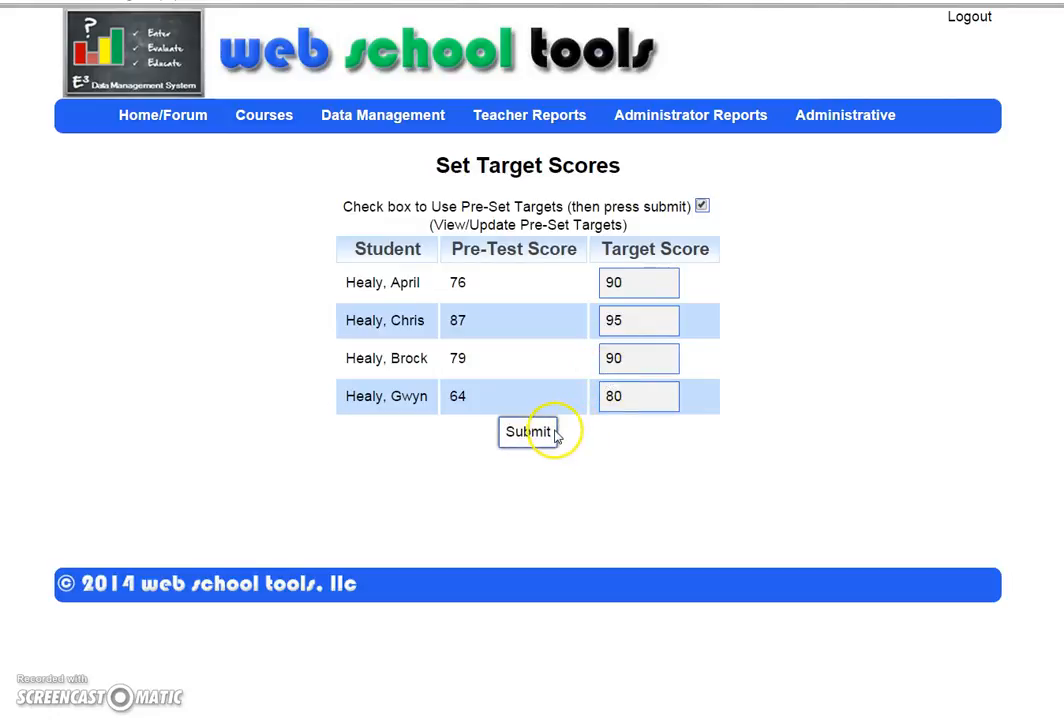
click(525, 430)
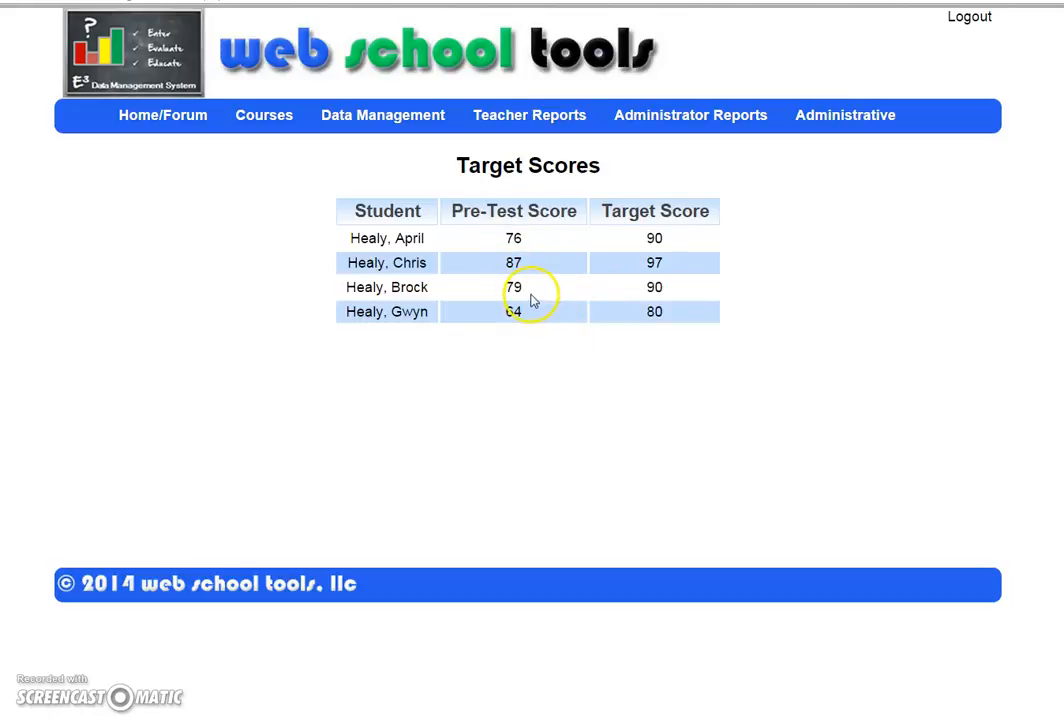
Step: Enter and save an estimate of 3 formative assessments for the Algebra II Assessment standard
mouse_move(405, 112)
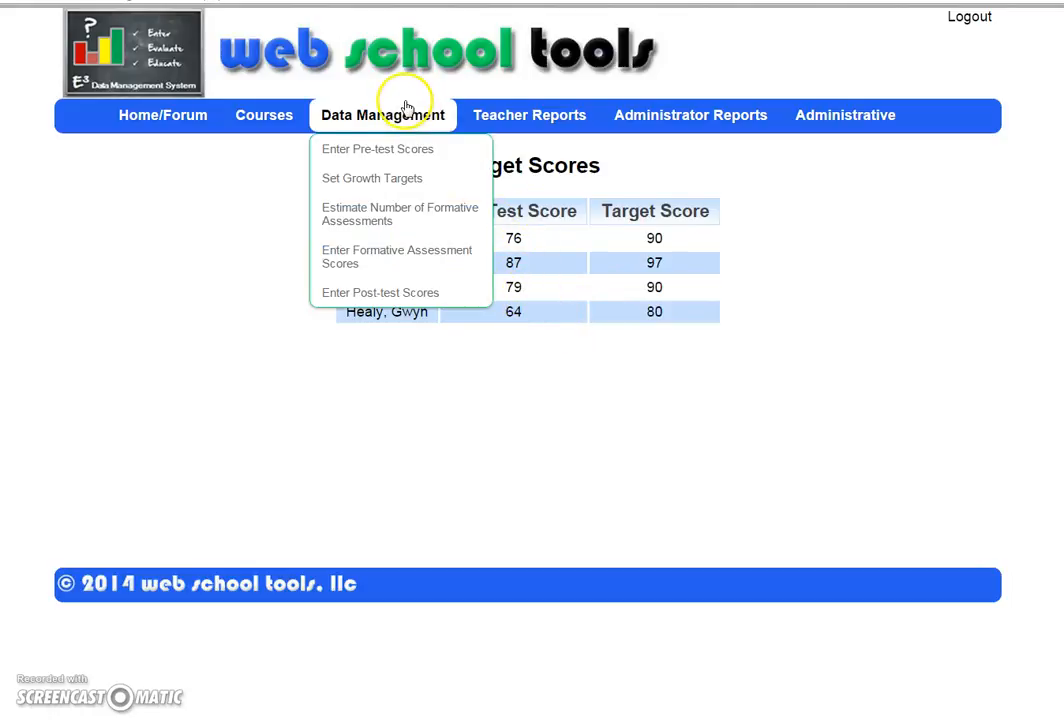
click(395, 220)
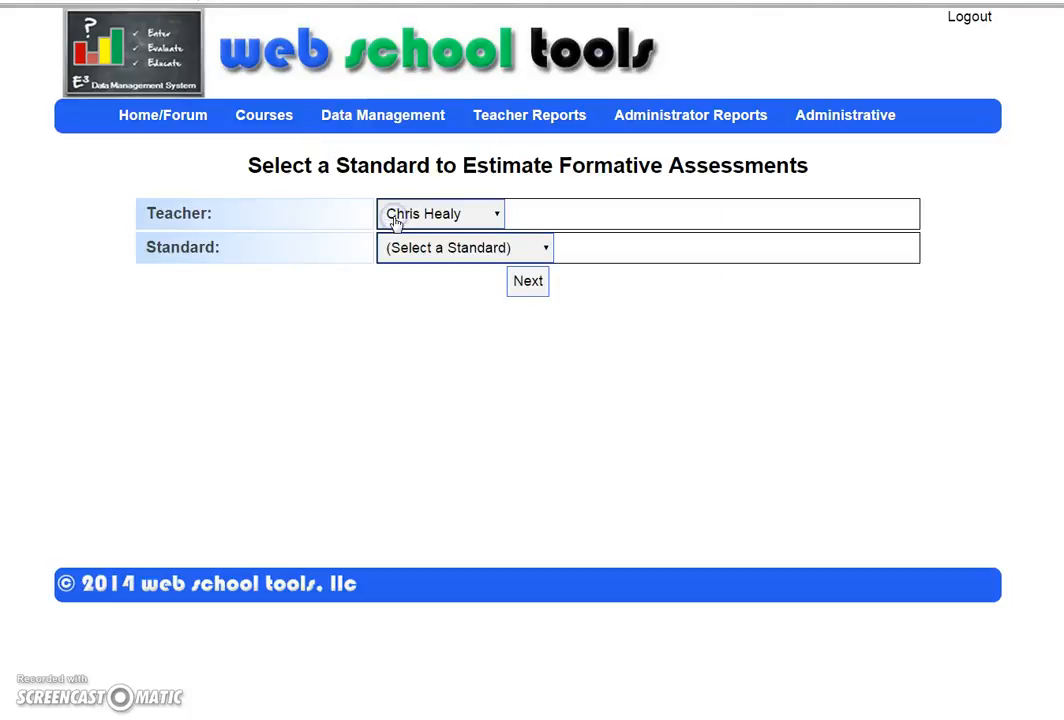
click(415, 247)
click(442, 306)
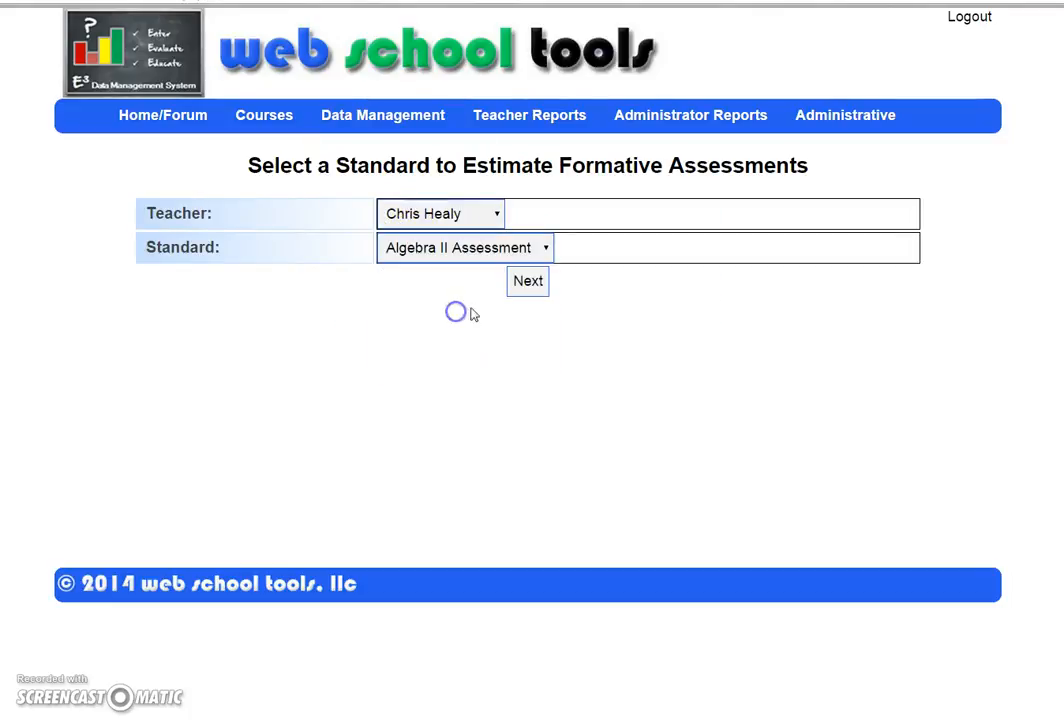
click(530, 282)
double_click(469, 245)
text(3)
click(532, 316)
click(531, 286)
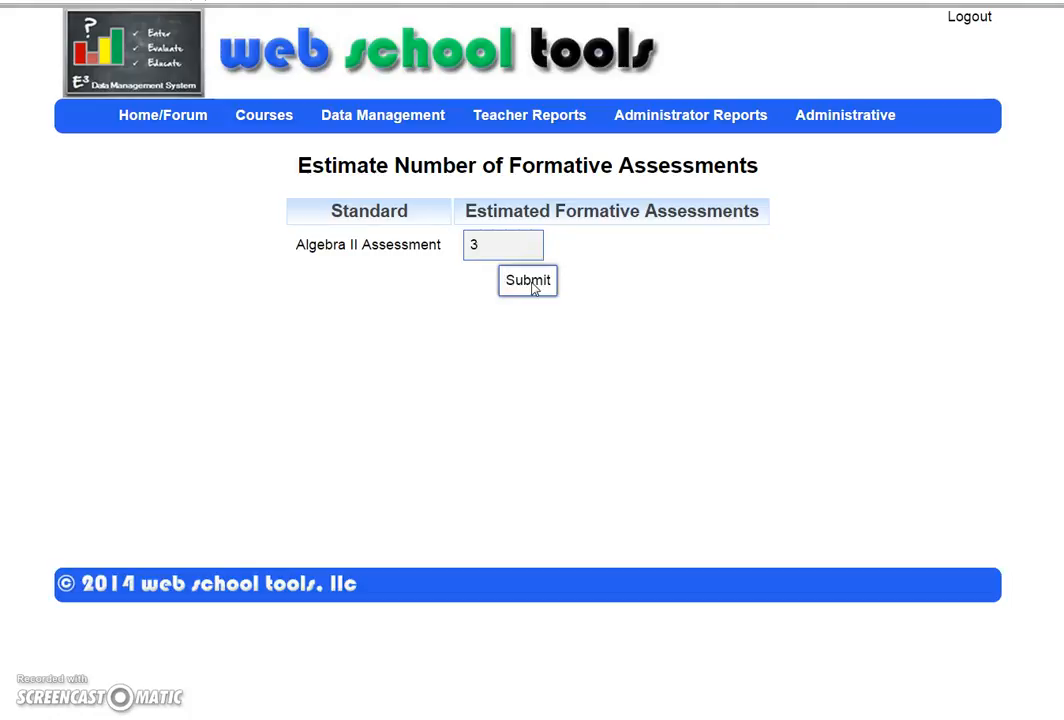
click(532, 284)
click(406, 113)
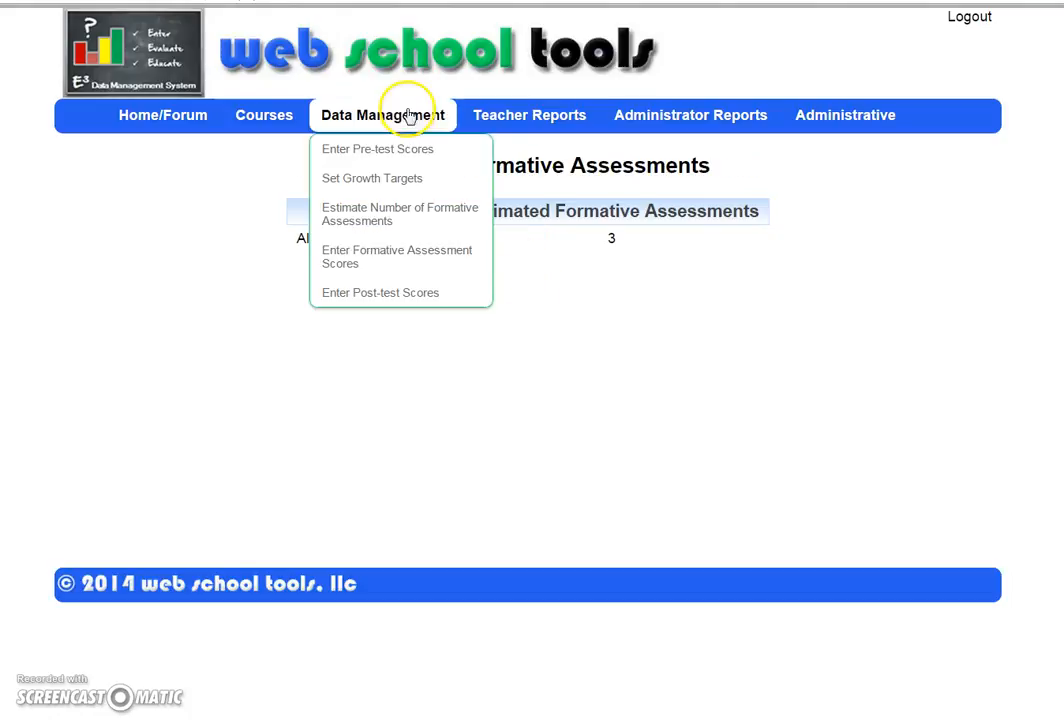
Step: Enter and save Algebra II Assessment Formative 1 scores of 80, 85, 88 and 76
click(424, 252)
click(463, 250)
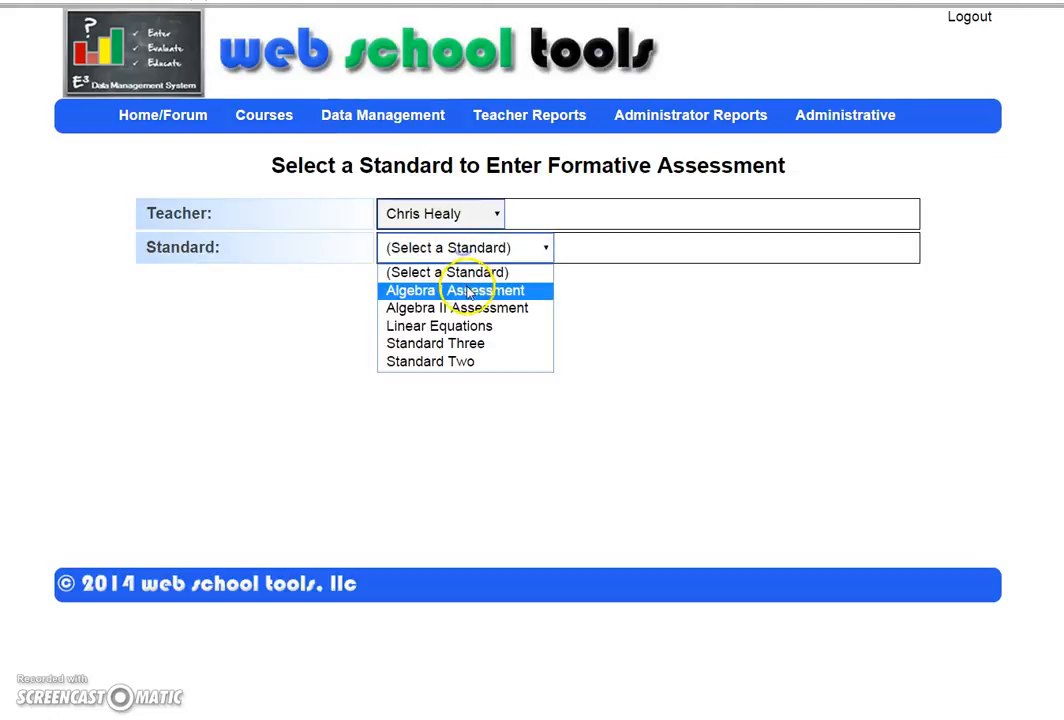
click(475, 310)
click(527, 283)
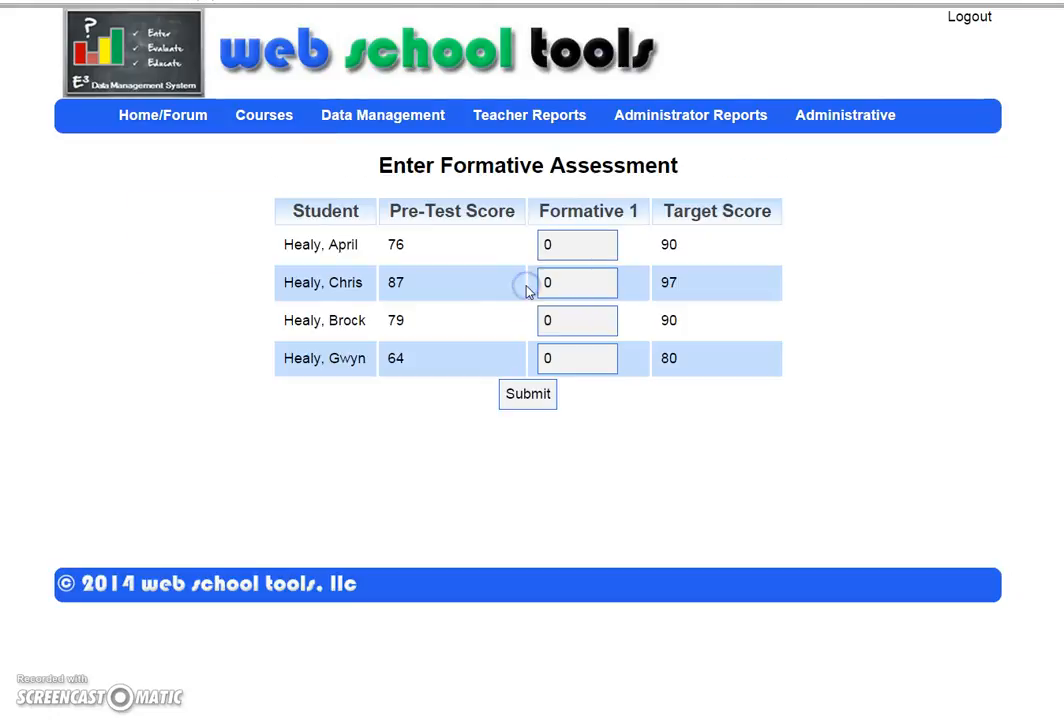
click(584, 247)
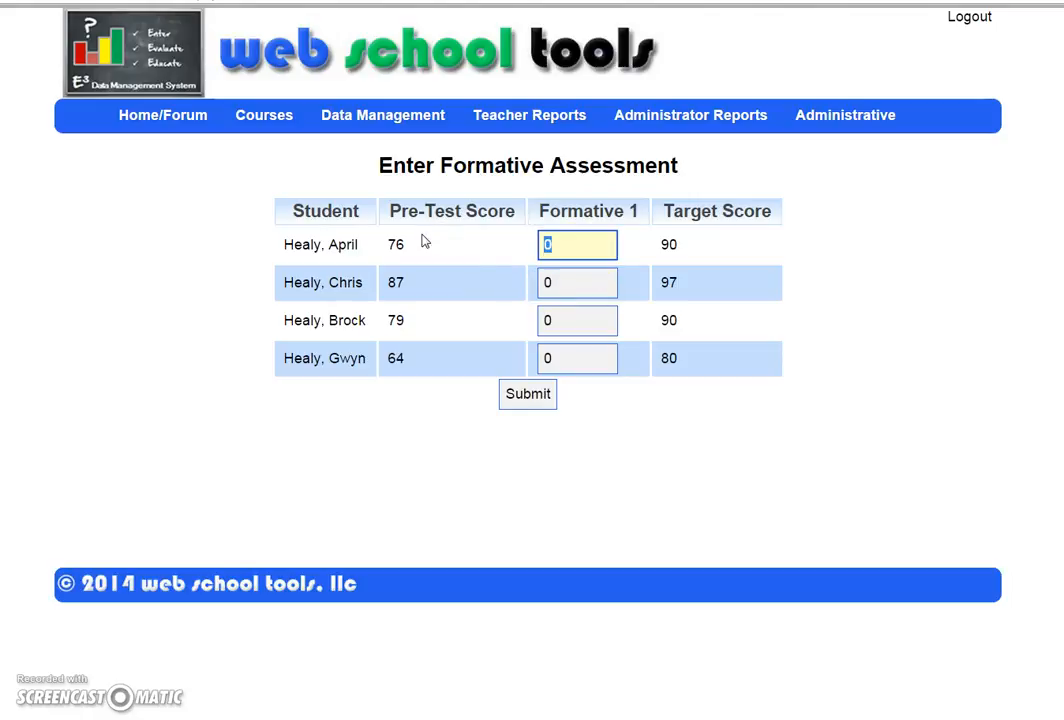
click(577, 285)
text(5)
key(Tab)
text(88)
key(Tab)
text(76)
click(515, 399)
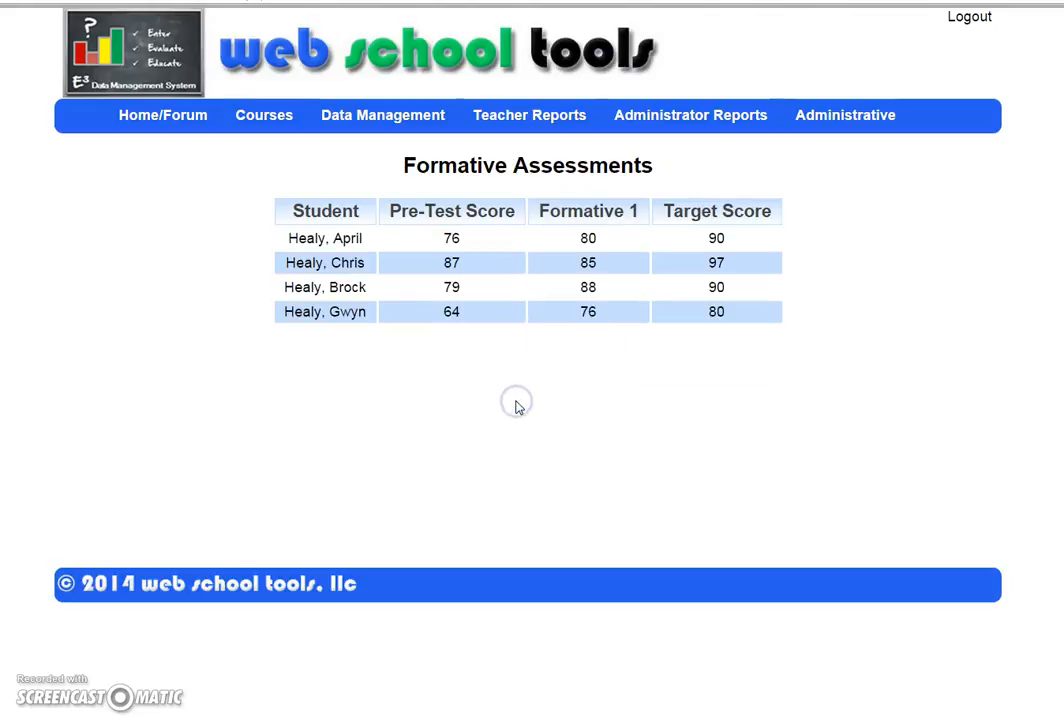
Step: Open the formative score entry table for the Algebra II Assessment standard
mouse_move(387, 112)
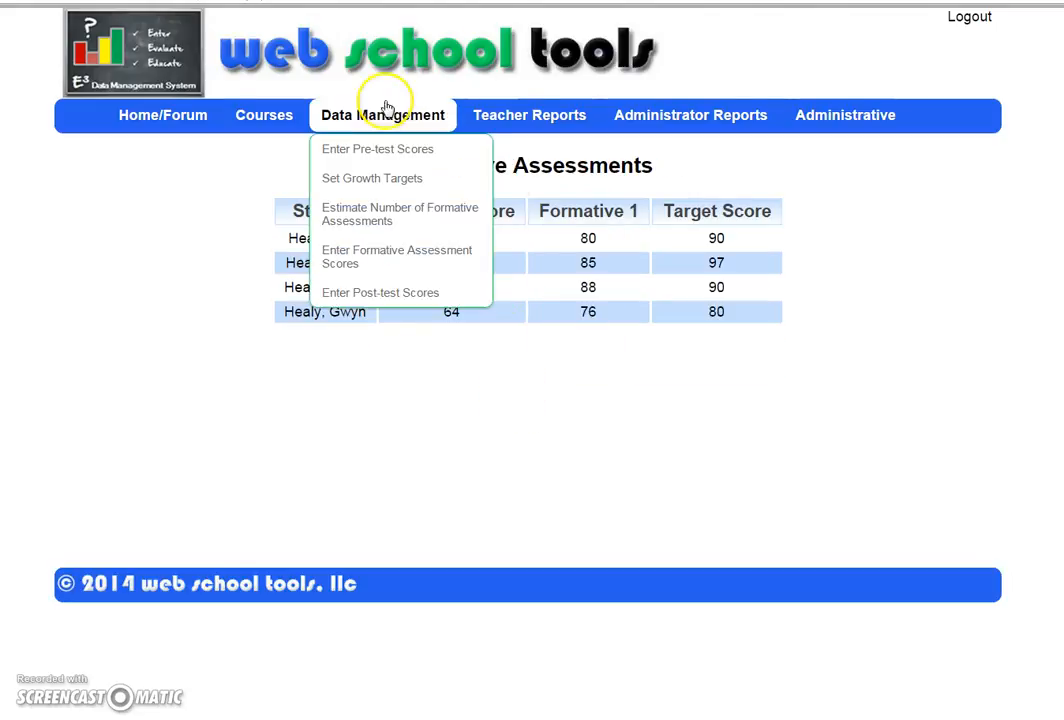
click(412, 265)
click(472, 250)
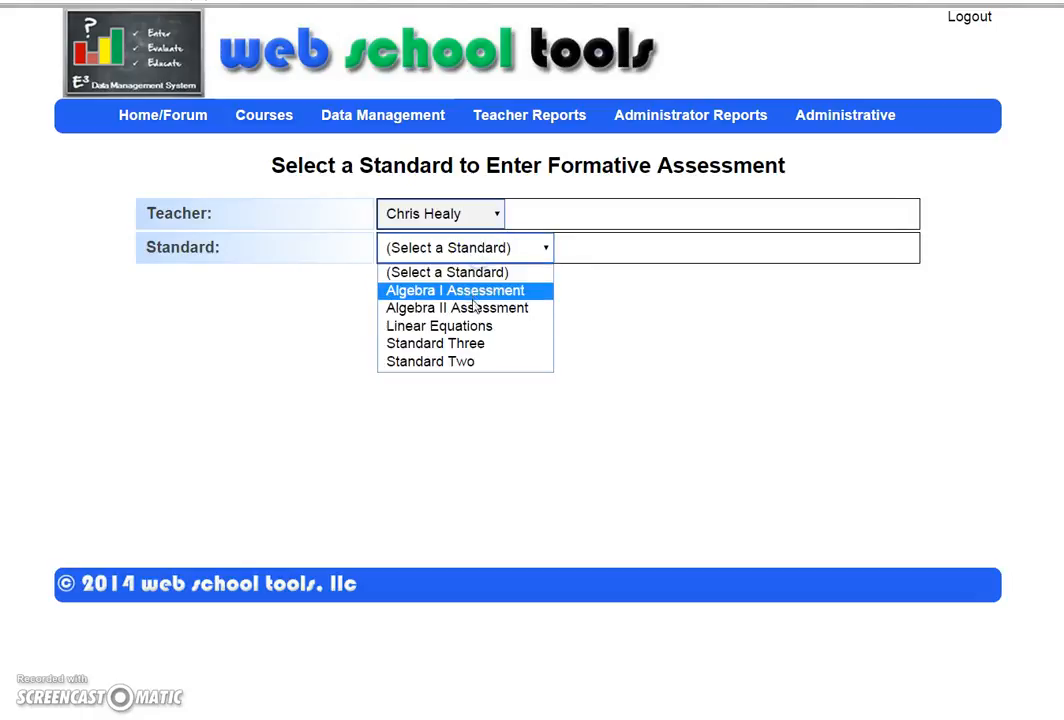
click(478, 307)
click(538, 279)
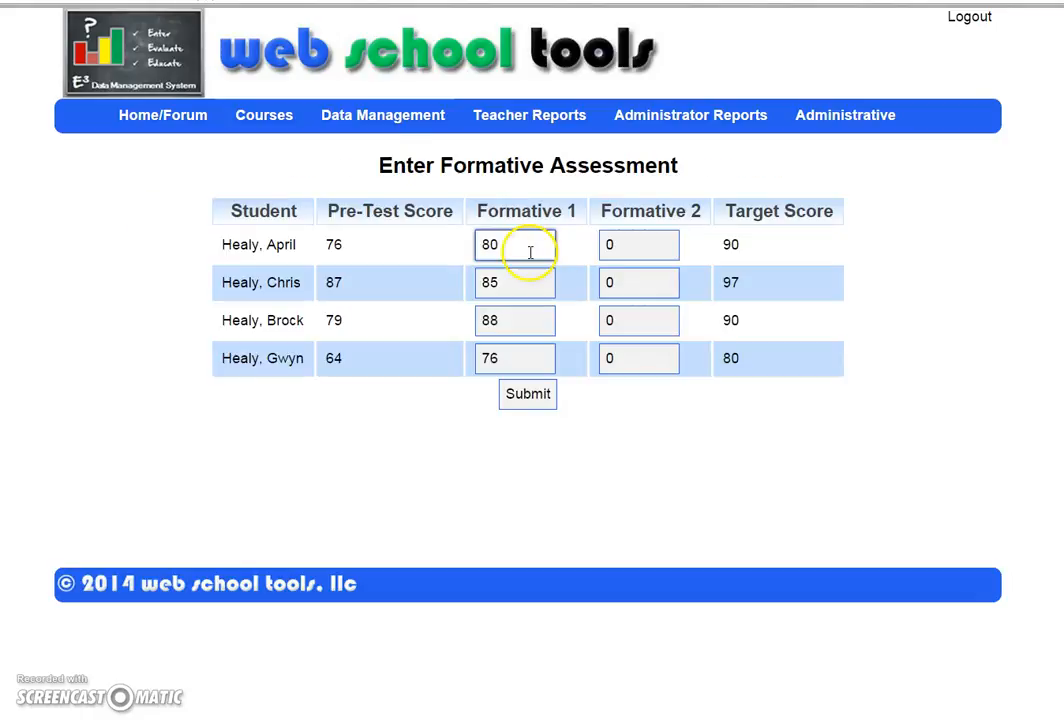
Step: Enter Formative 2 scores of 83, 85, 90 and 86 for the four students and submit
double_click(629, 244)
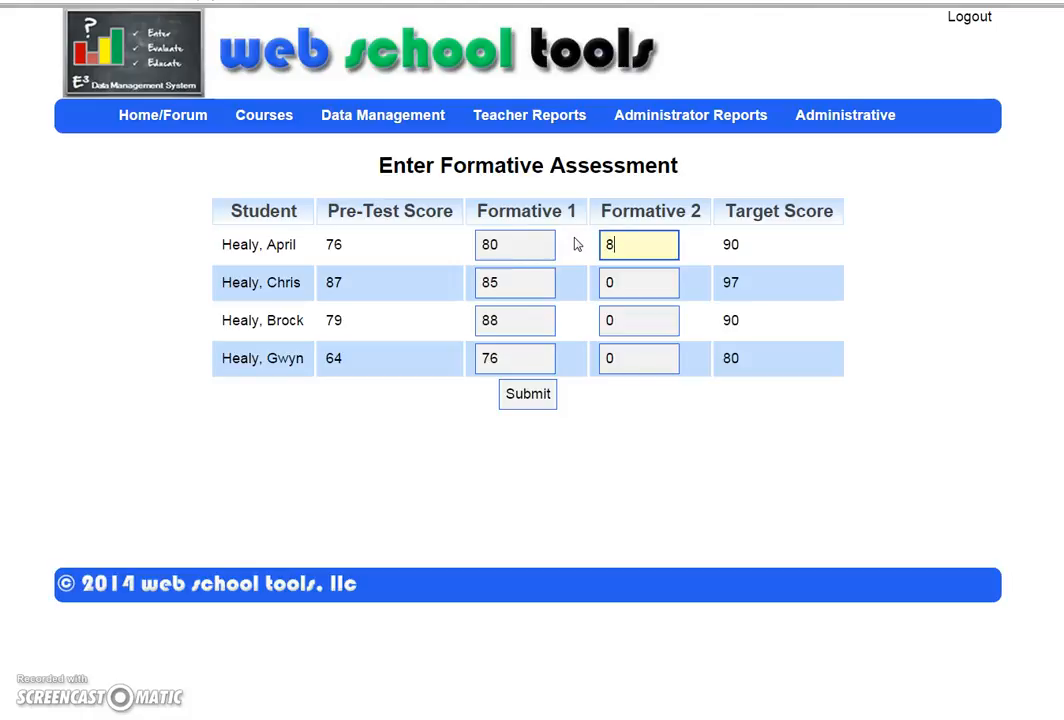
double_click(648, 282)
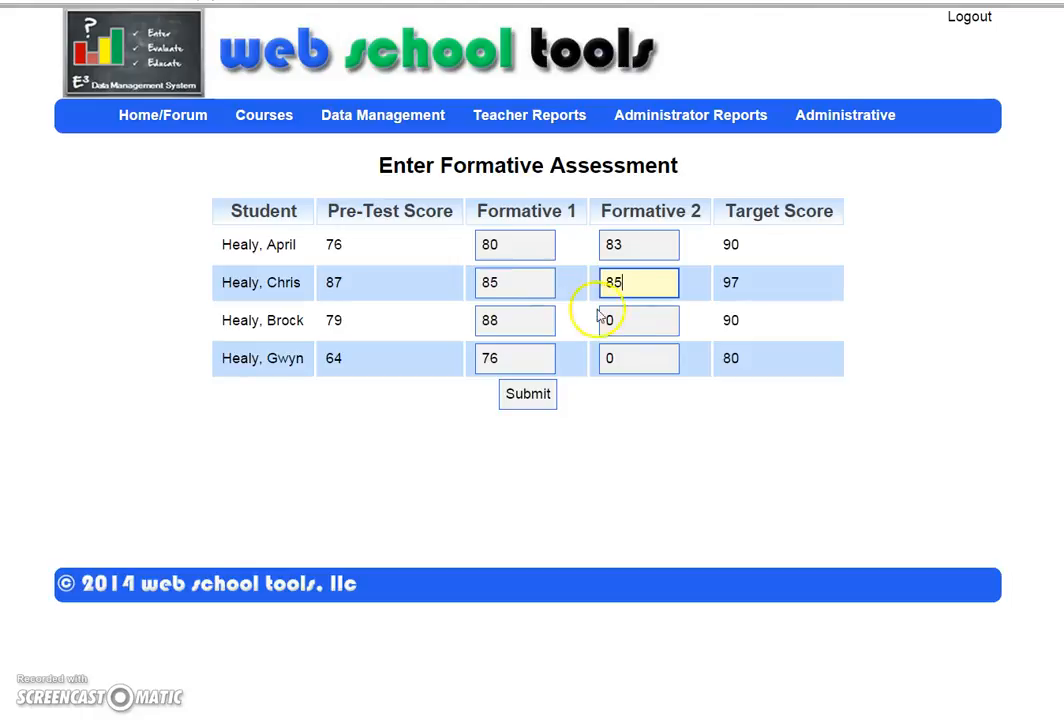
double_click(653, 318)
text(90)
click(610, 361)
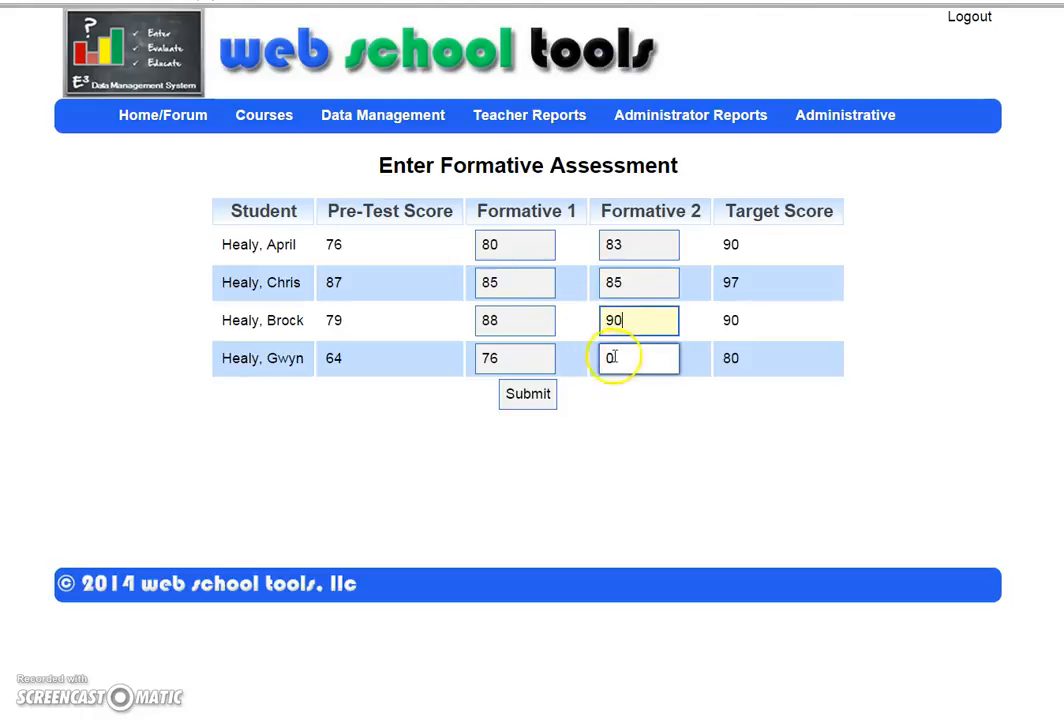
click(511, 398)
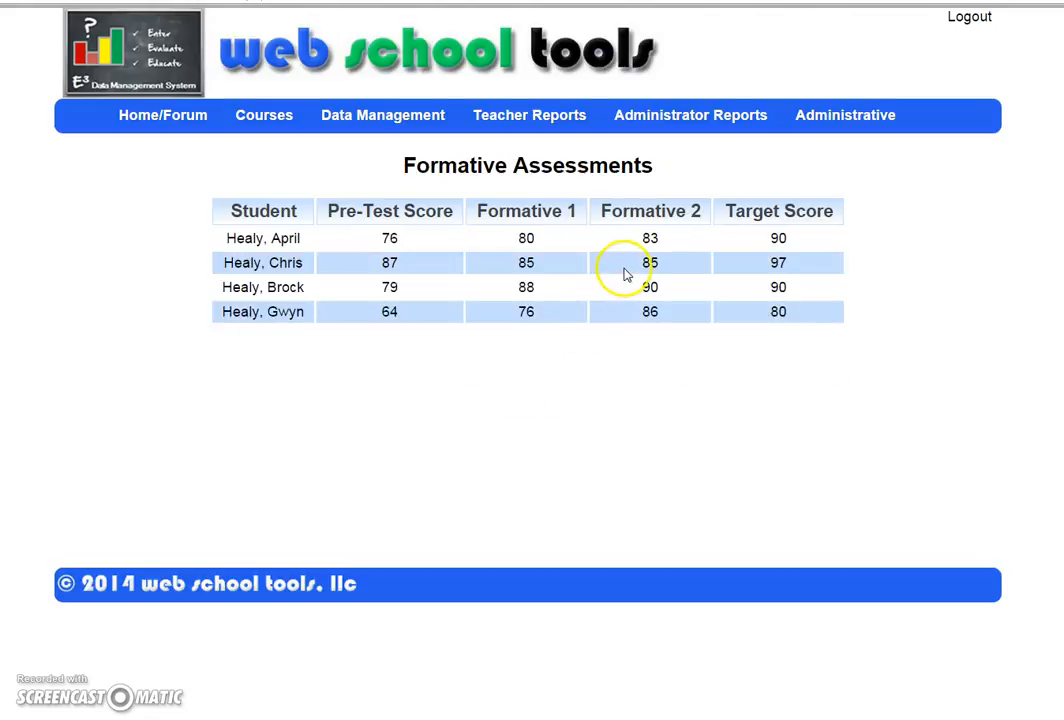
mouse_move(398, 124)
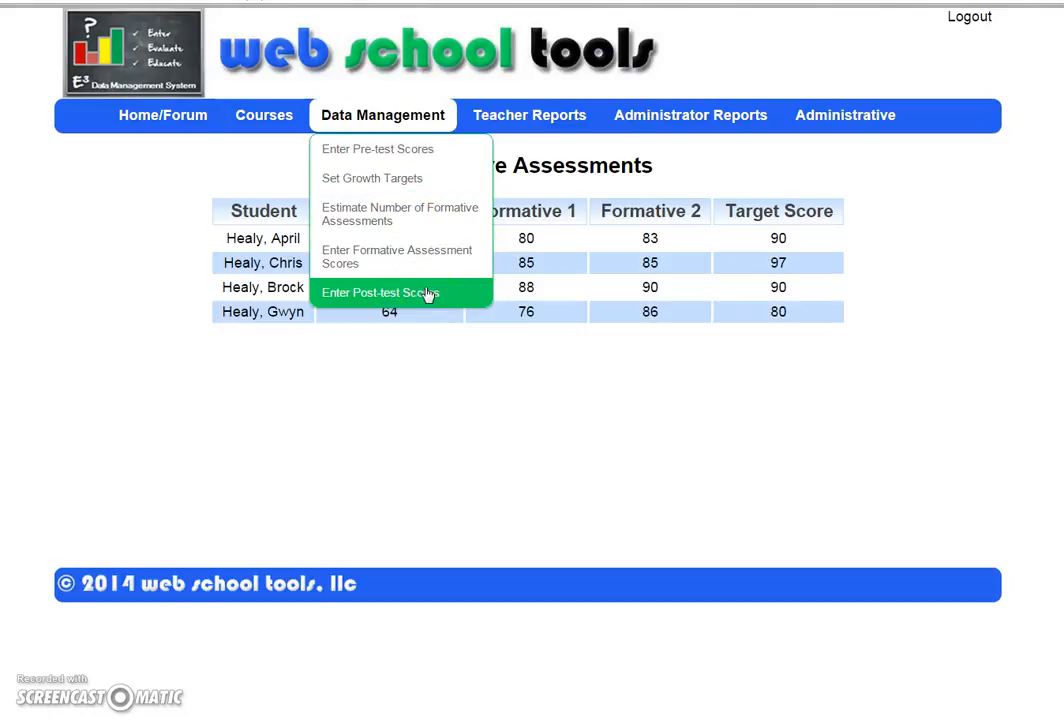
mouse_move(535, 145)
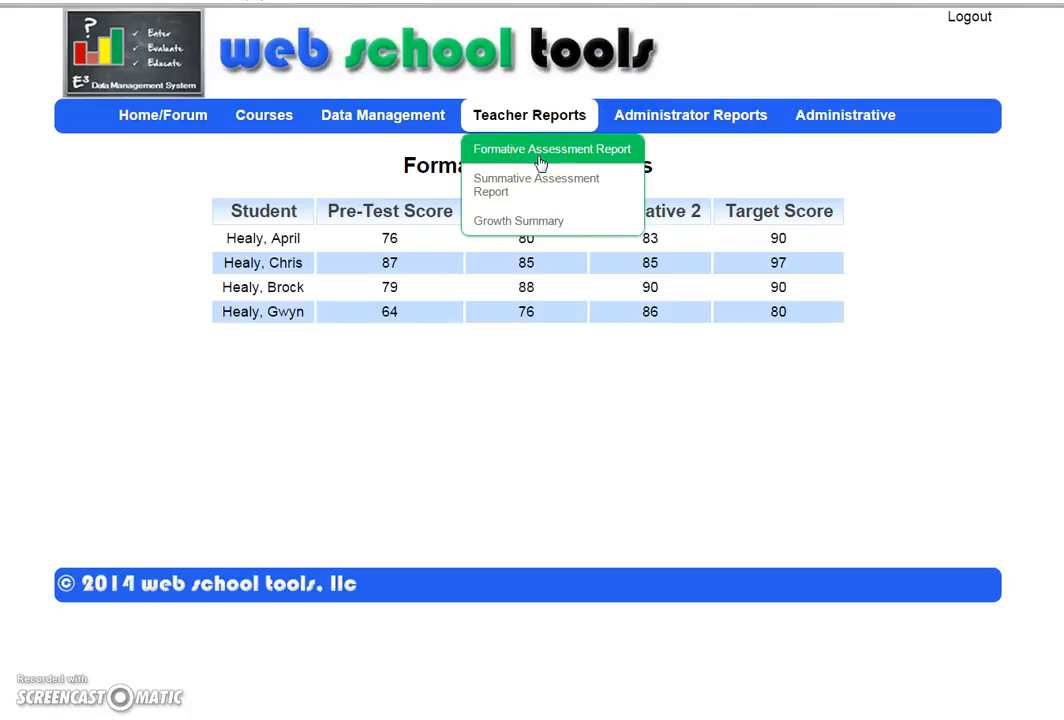
Step: Open the Formative Assessment Report for the Algebra II Assessment standard
click(539, 158)
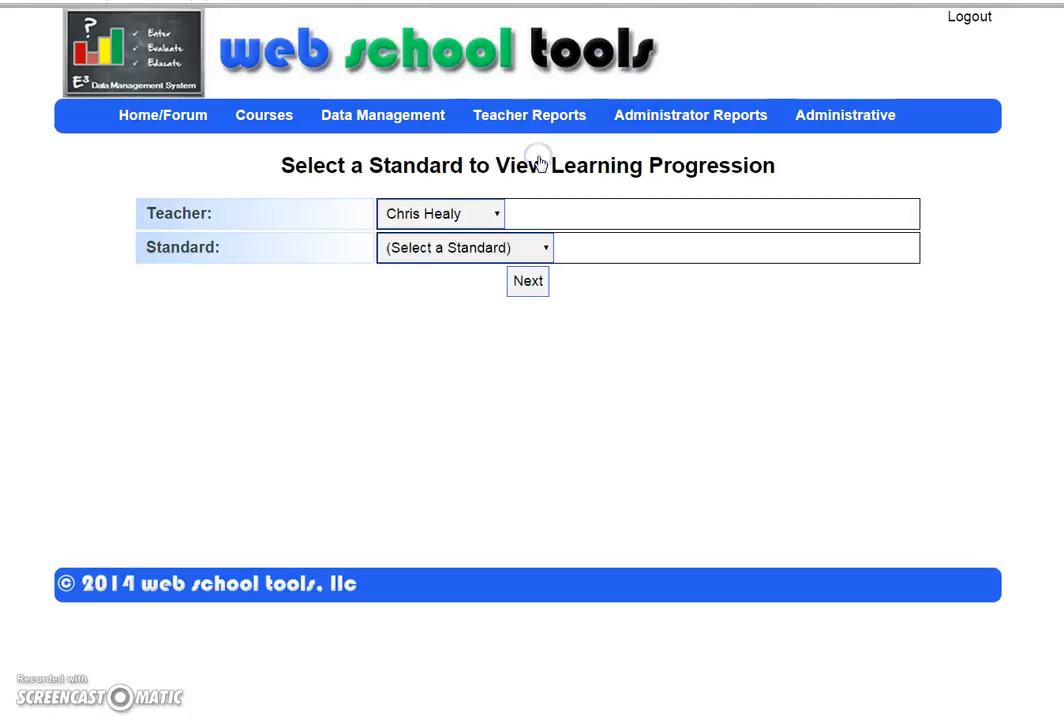
click(457, 254)
click(425, 307)
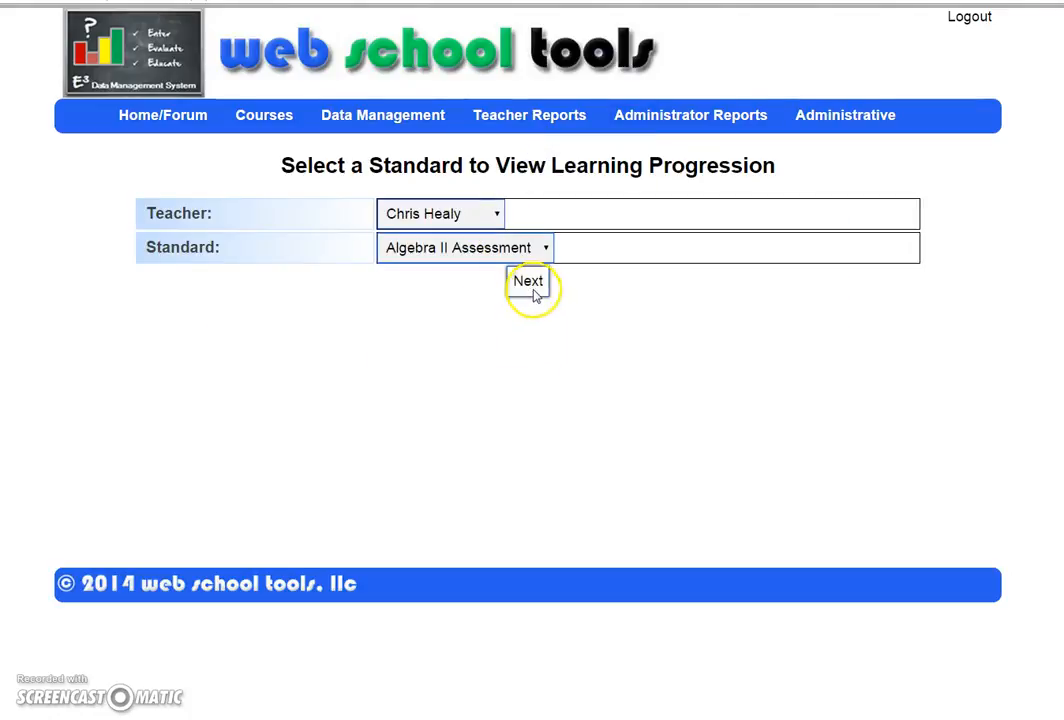
click(529, 284)
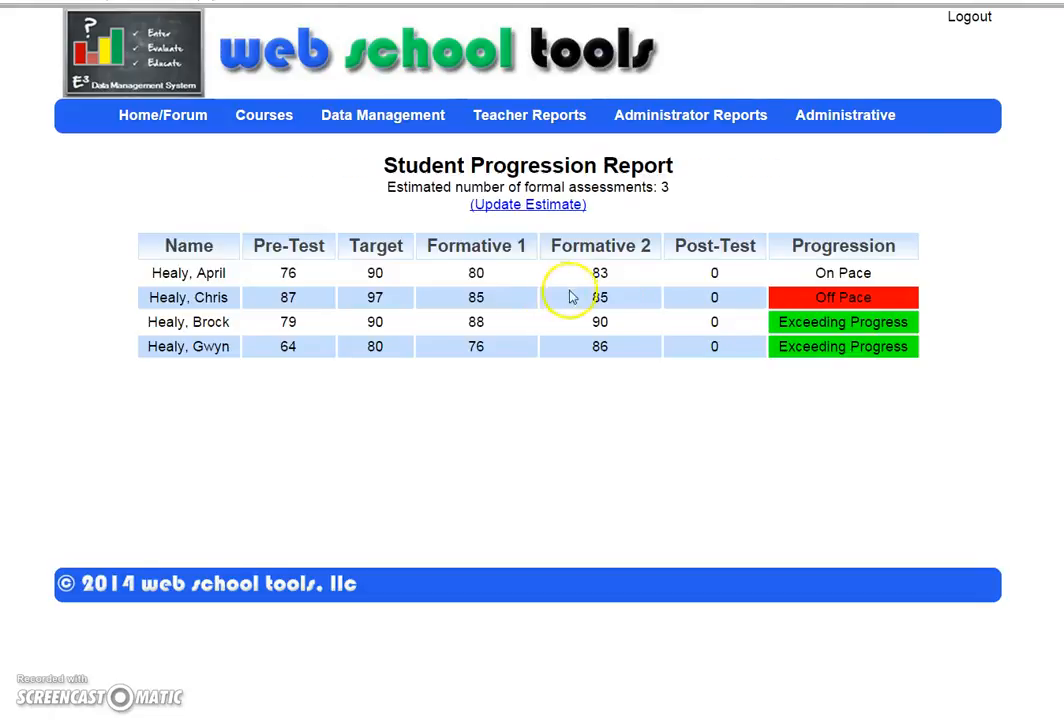
Step: Review the On Pace and Exceeding Progress ratings and the estimated 3 assessments
mouse_move(826, 271)
mouse_down()
mouse_move(870, 271)
mouse_move(790, 320)
mouse_up()
drag(912, 320, 912, 338)
click(912, 343)
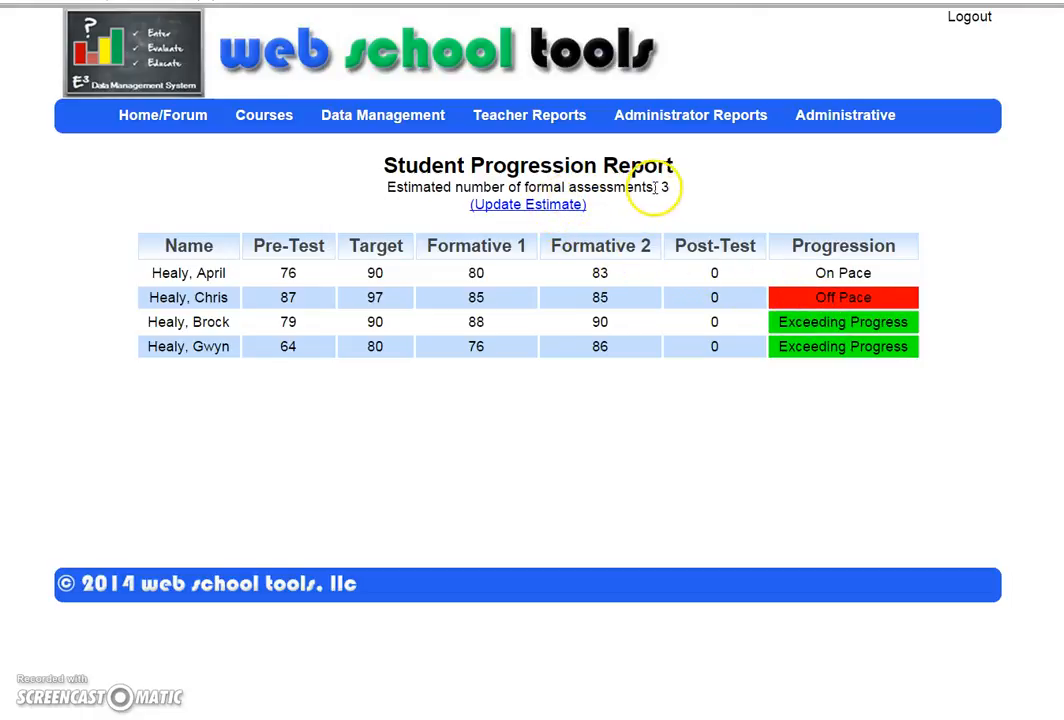
drag(660, 187, 667, 187)
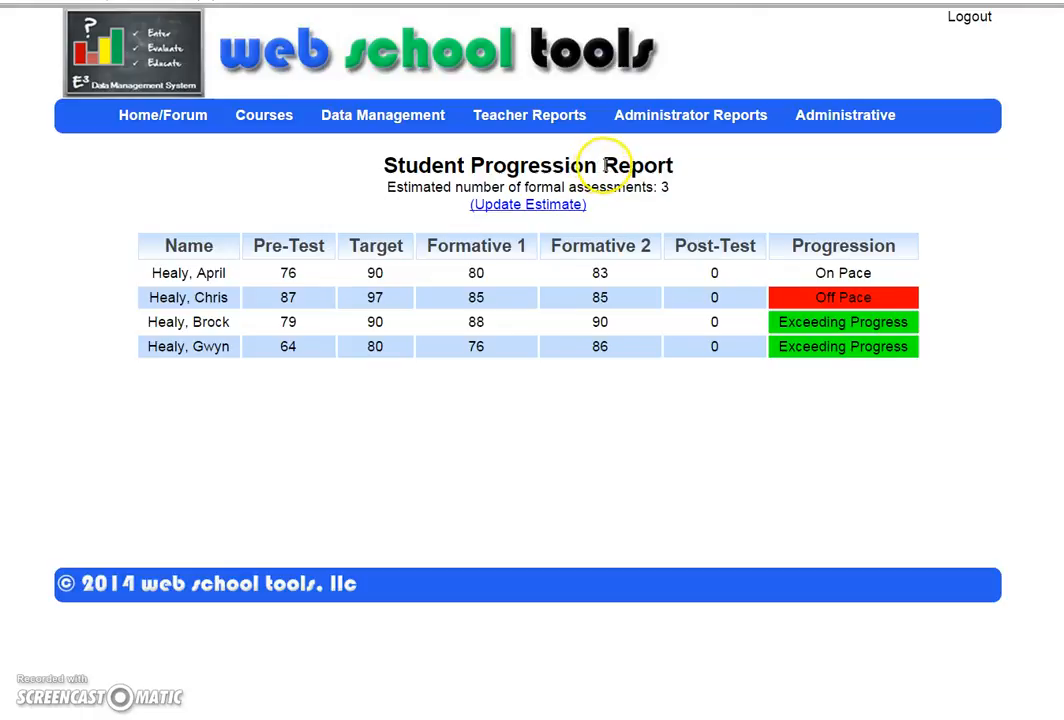
mouse_move(650, 118)
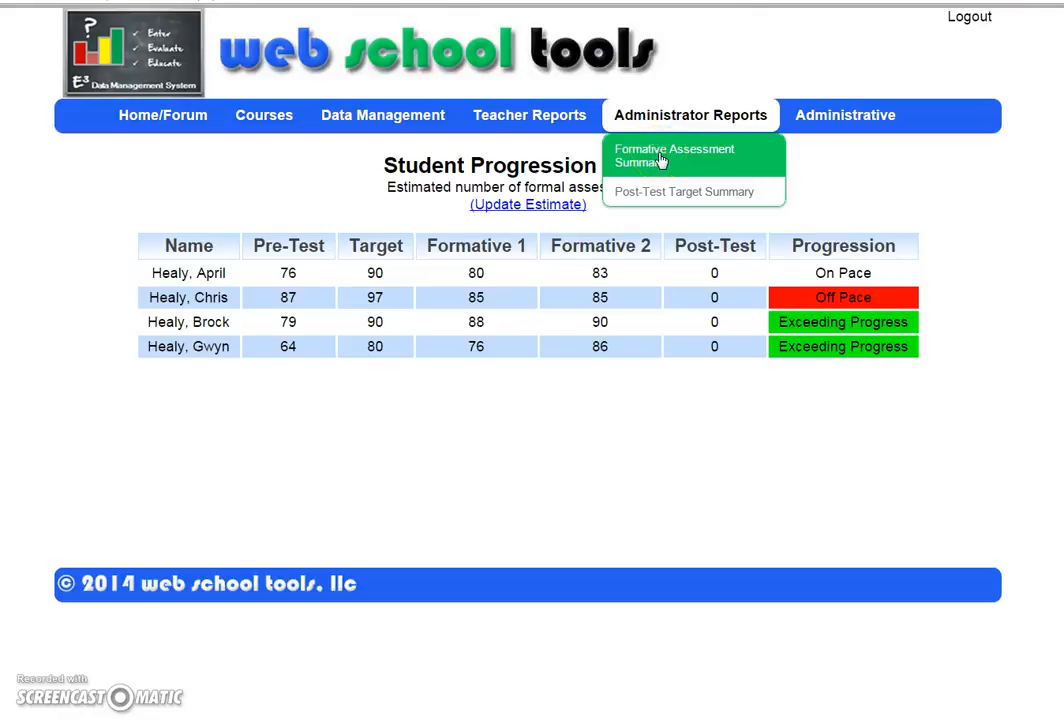
Step: Open the Formative Assessment Summary and check the Algebra II row's 2 of 3 formatives given
click(675, 163)
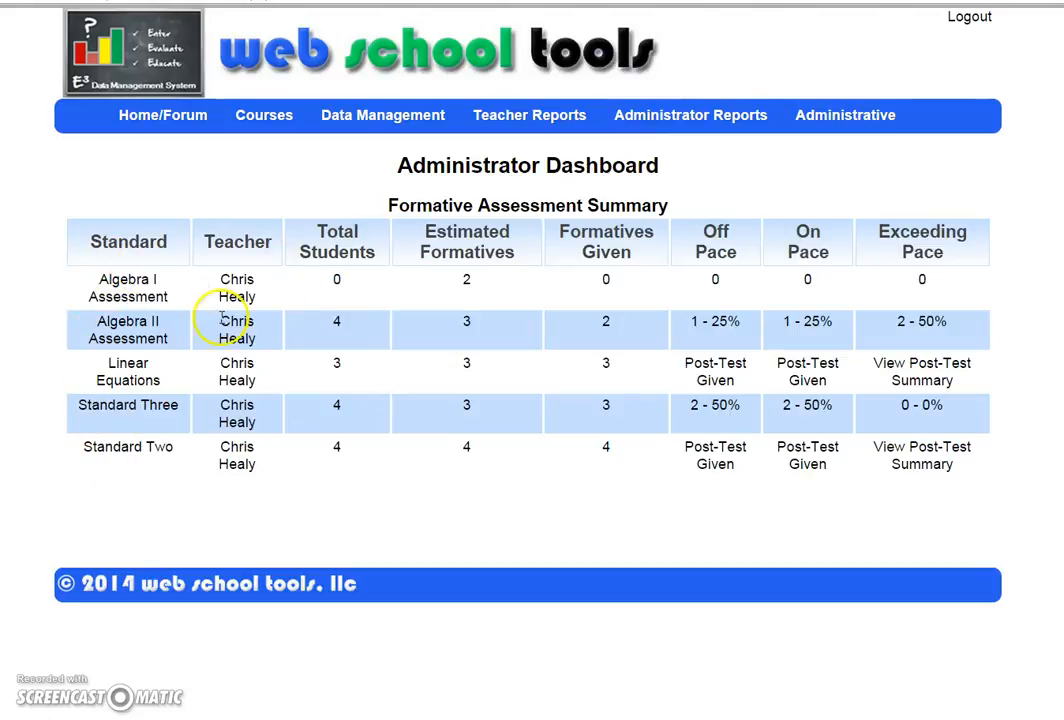
drag(28, 325, 296, 320)
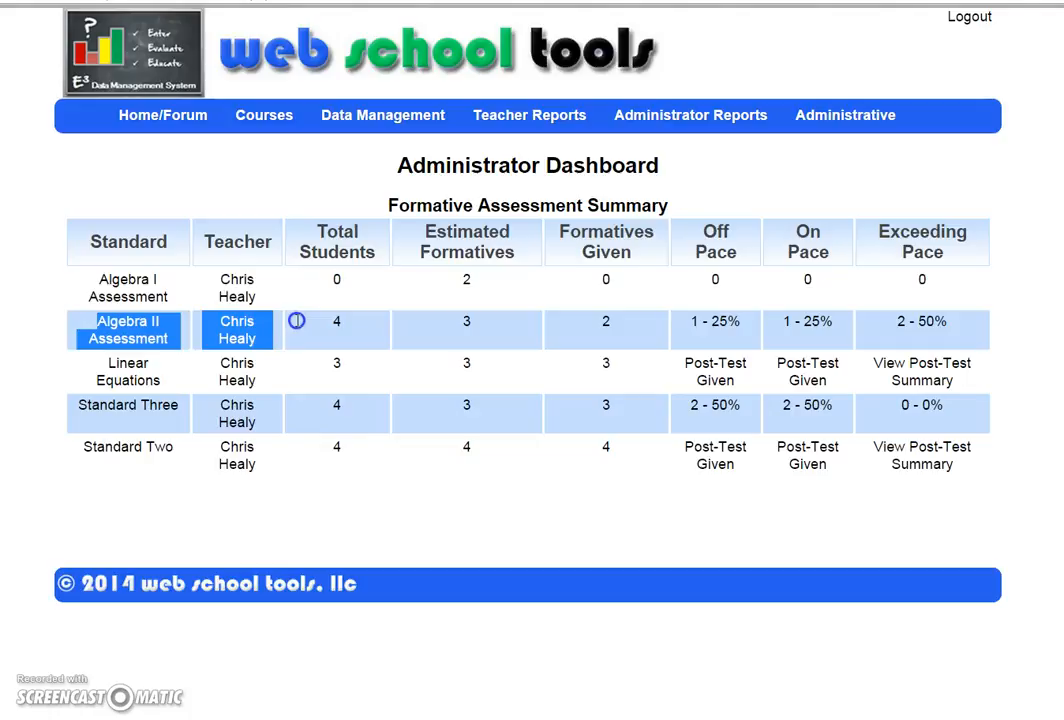
click(329, 325)
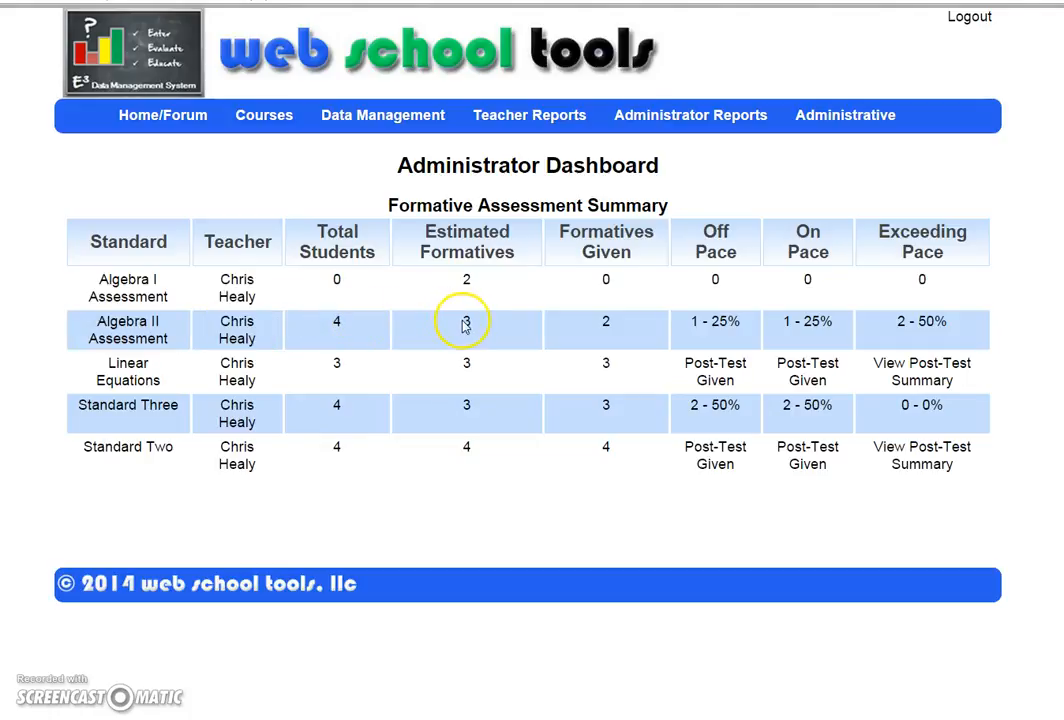
click(604, 326)
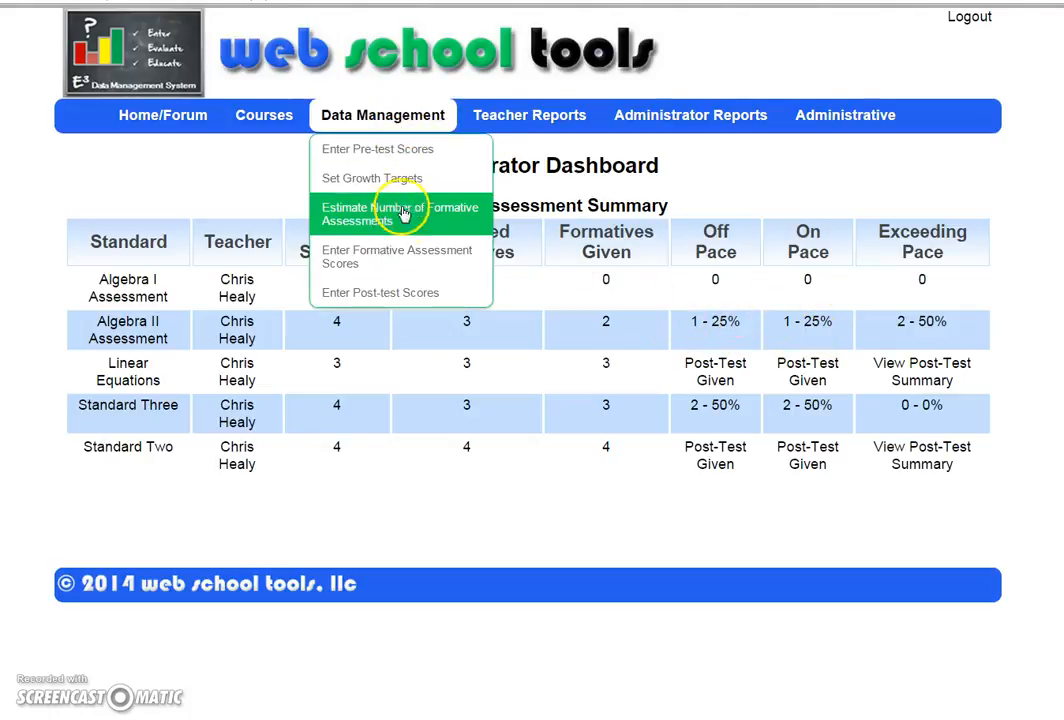
Step: Open the Algebra II Assessment formative score entry table again
click(410, 253)
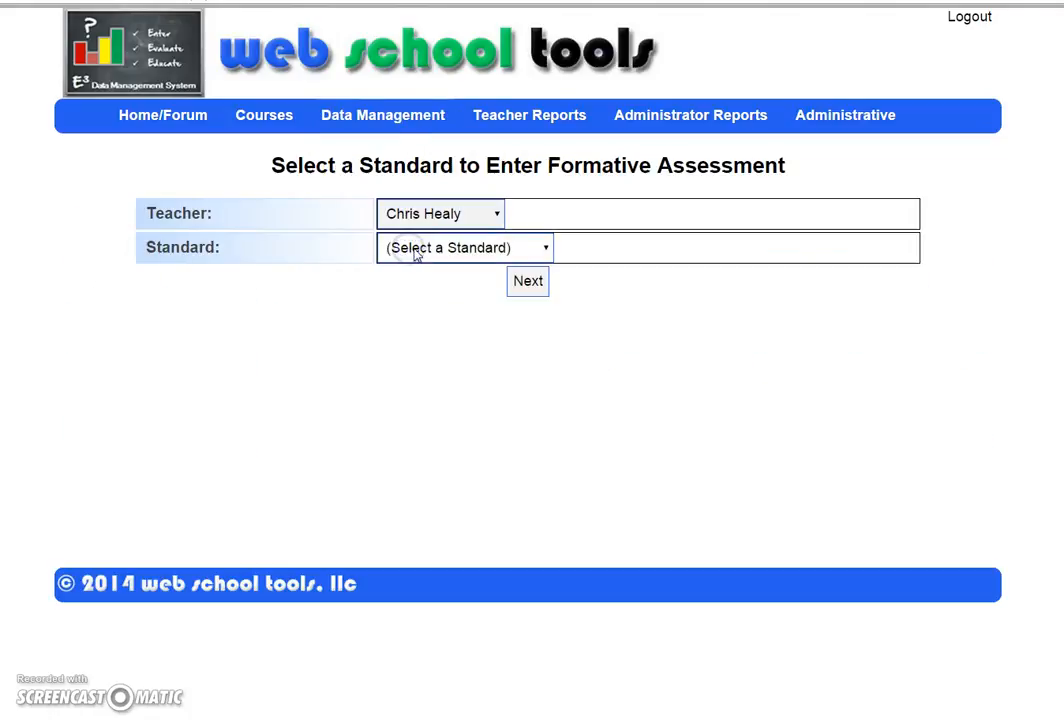
click(416, 250)
click(430, 307)
click(536, 290)
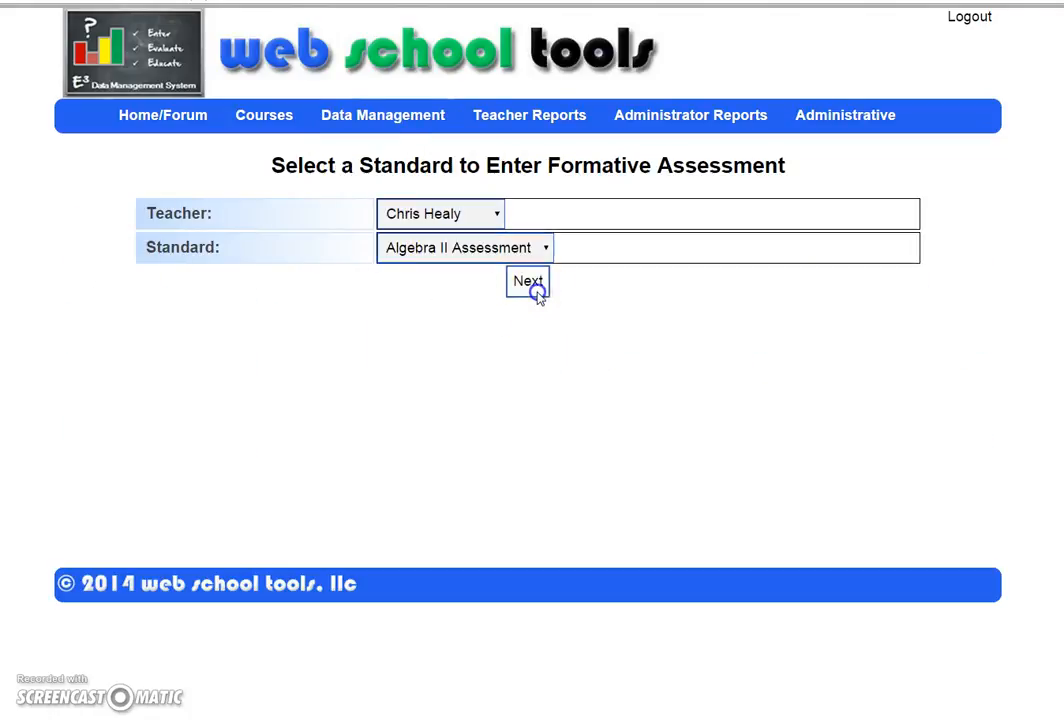
Step: Enter Formative 3 scores of 87, 90, 92 and 88 and submit them
click(690, 247)
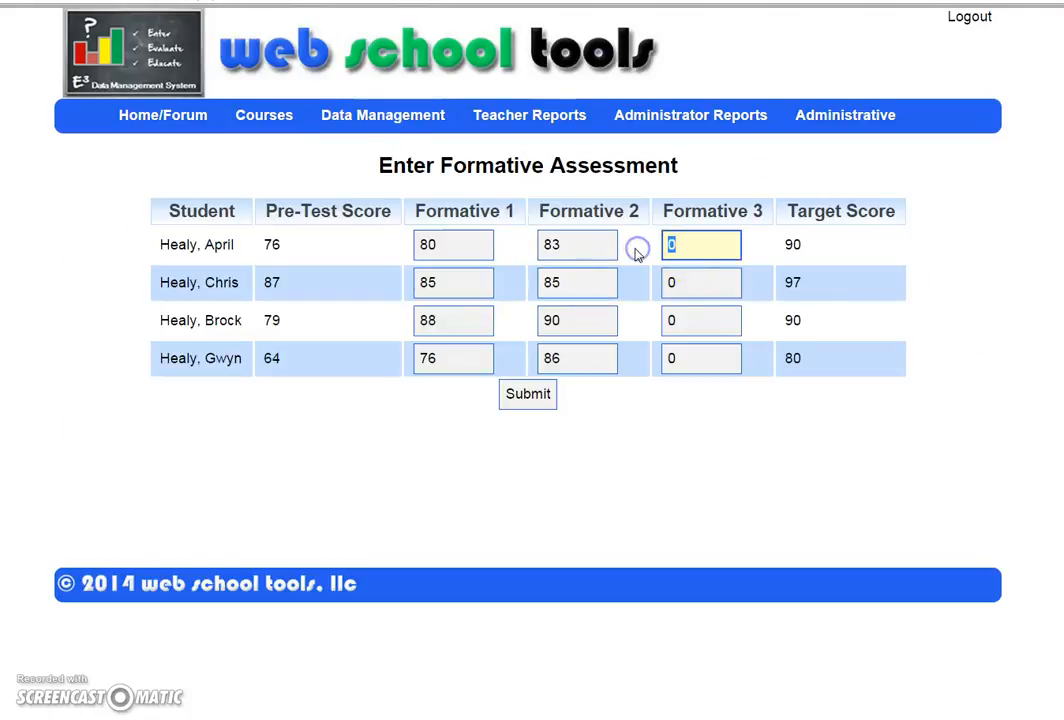
click(663, 283)
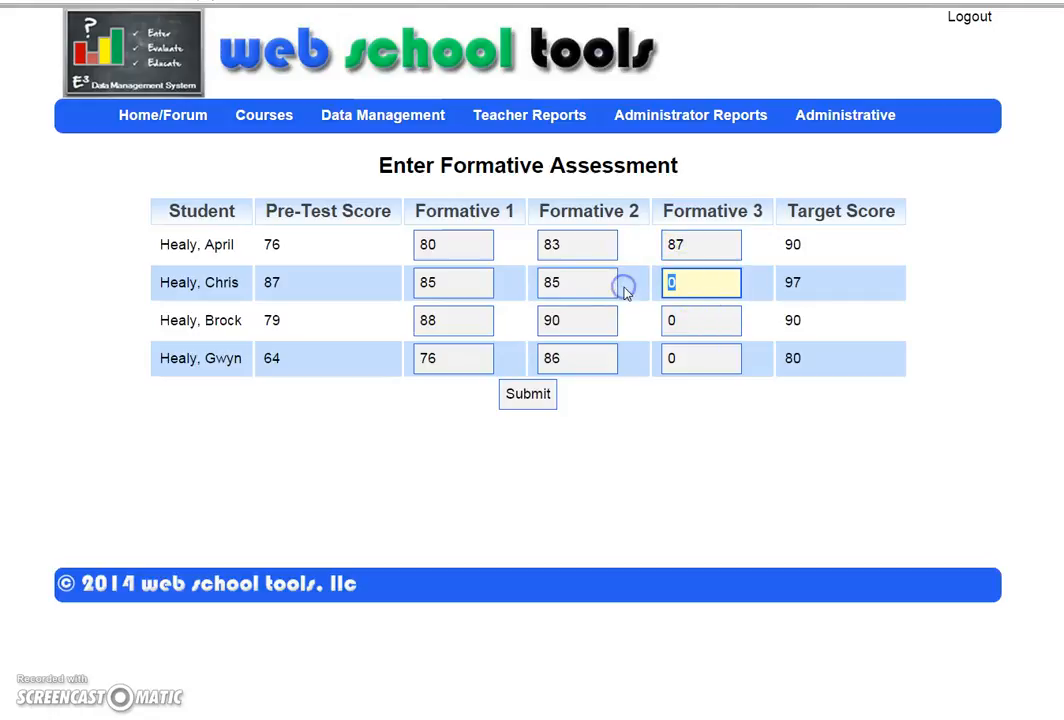
text(90)
click(688, 314)
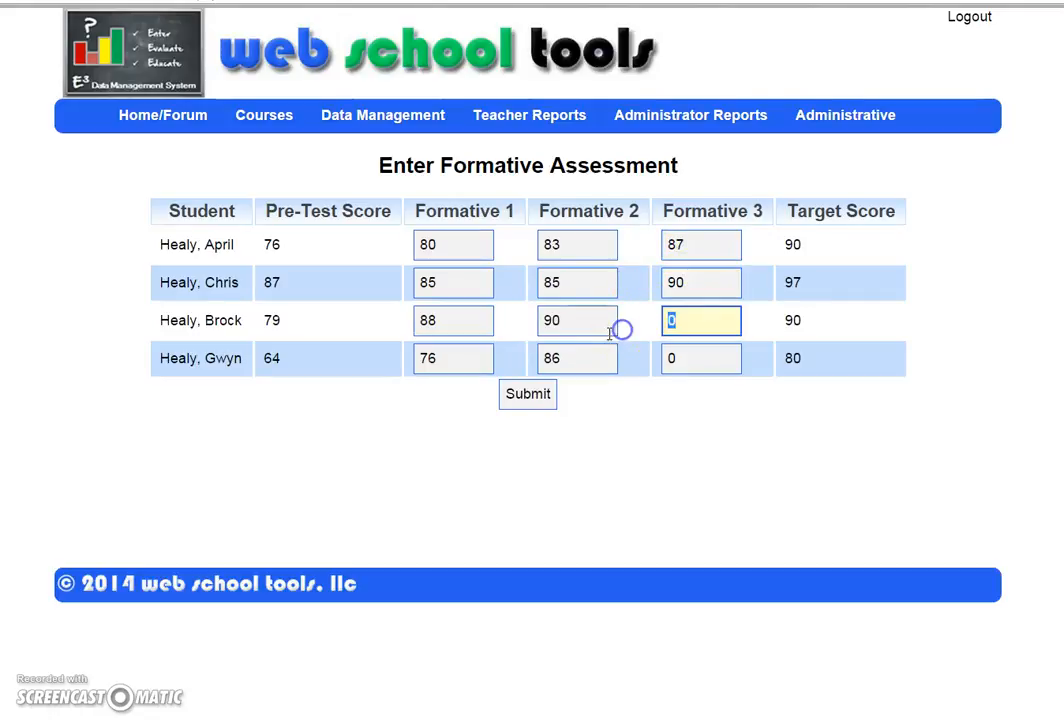
click(703, 358)
text(88)
click(530, 396)
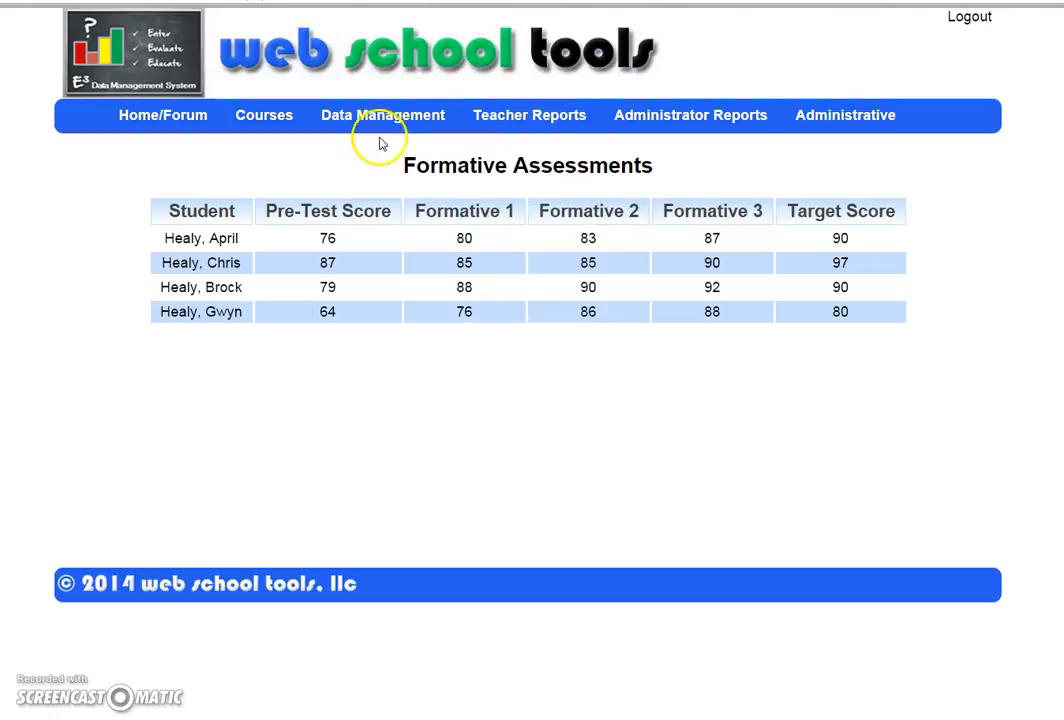
Step: Open the post-test score entry table for Algebra II Assessment
mouse_move(353, 134)
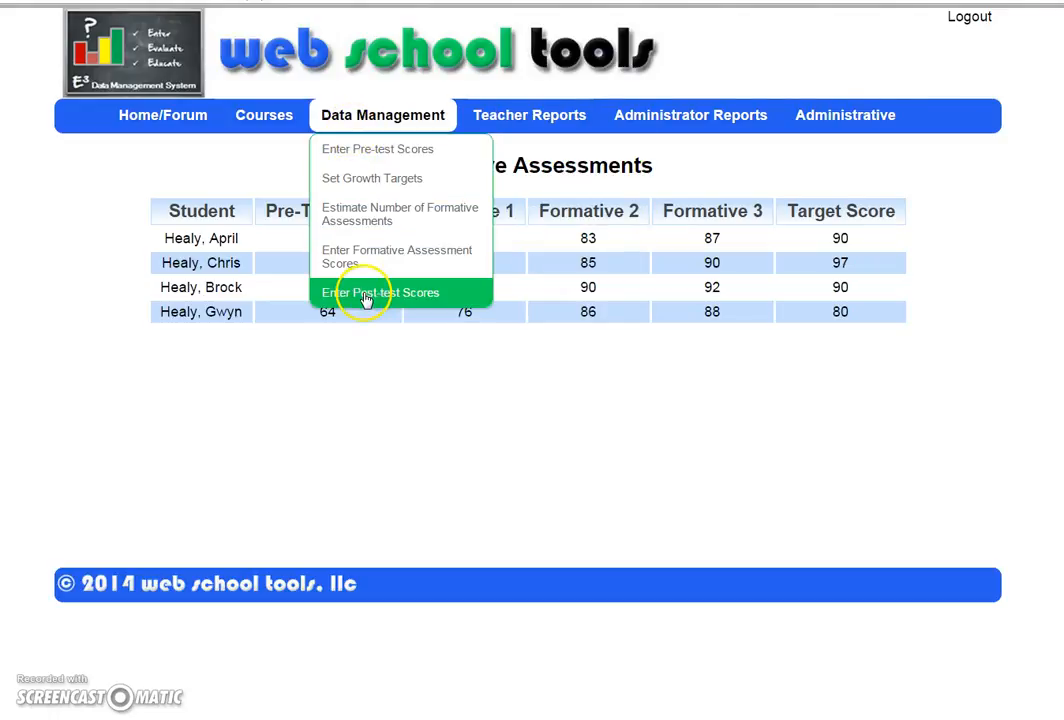
click(365, 294)
click(466, 246)
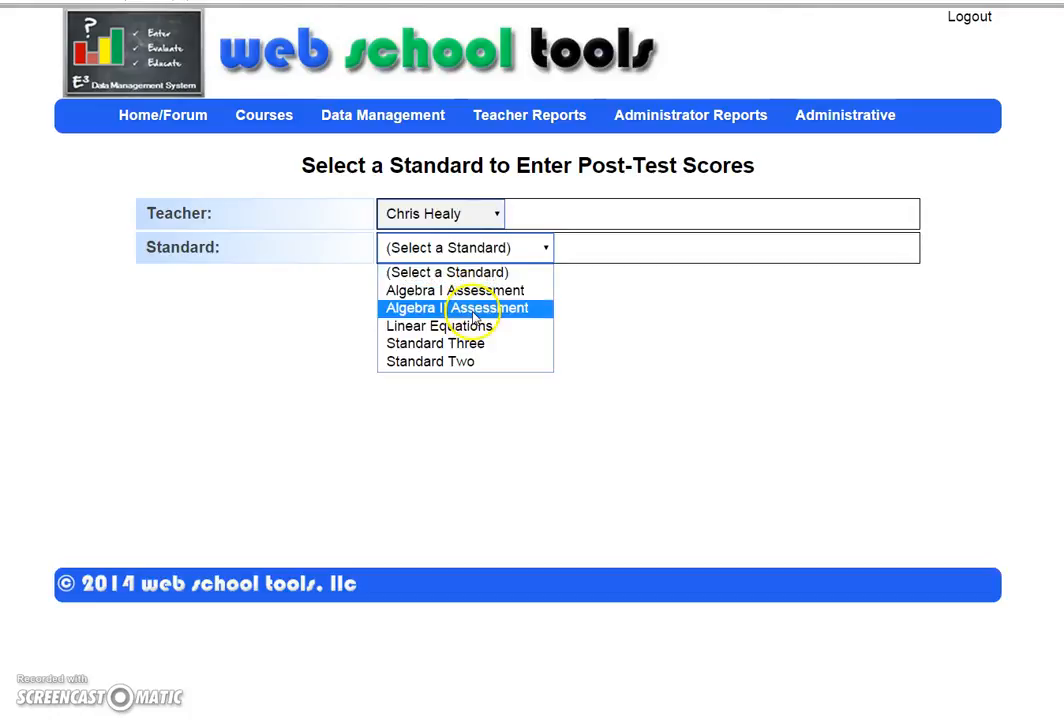
click(472, 308)
click(514, 289)
Step: Enter post-test scores of 87, 98, 99 and 100 for the four students and submit
click(869, 240)
text(87)
click(888, 270)
text(98)
click(880, 322)
text(99)
click(874, 361)
text(100)
click(529, 393)
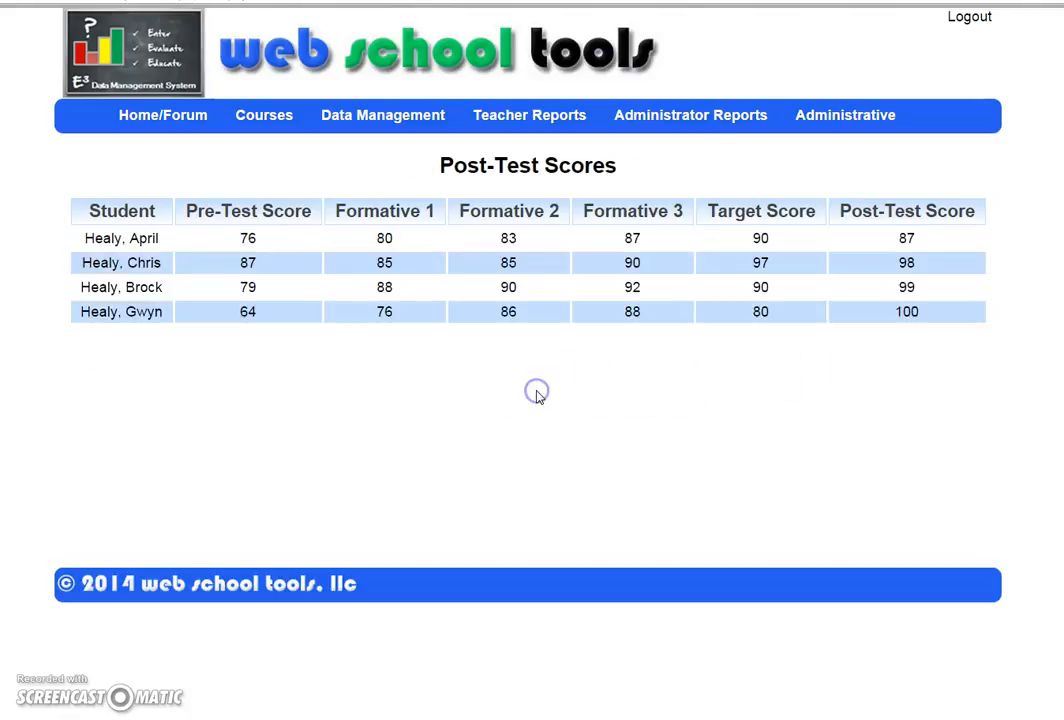
click(539, 386)
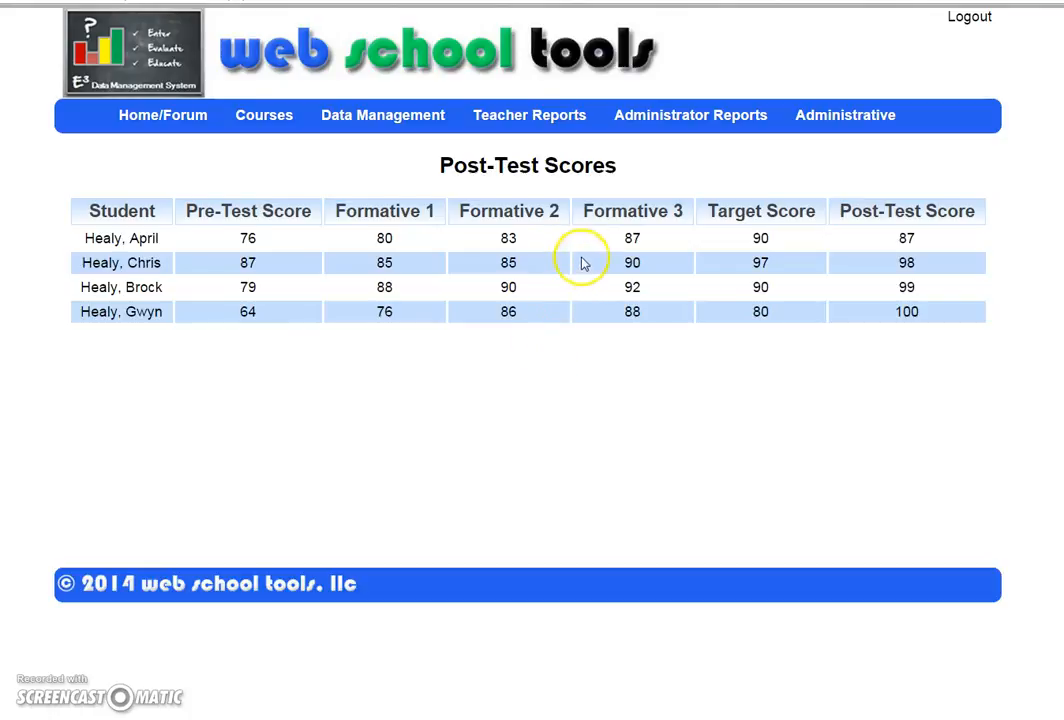
Step: Show the Algebra II summative report with growth of 11, 11, 20 and 36, all Met Target
mouse_move(524, 120)
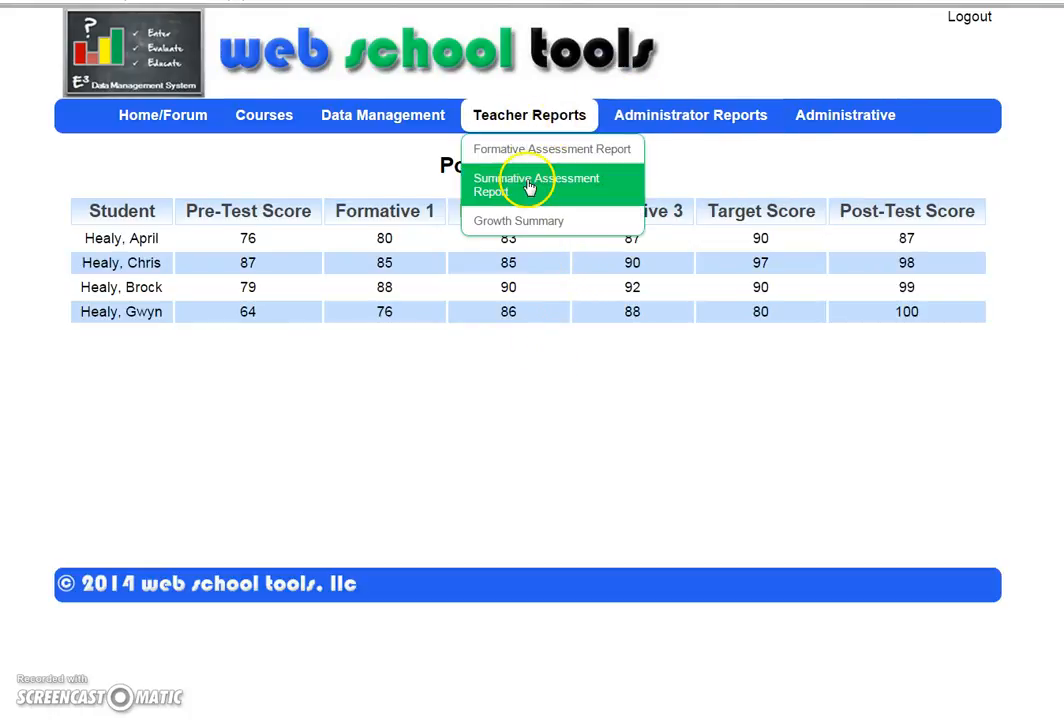
click(528, 187)
click(451, 250)
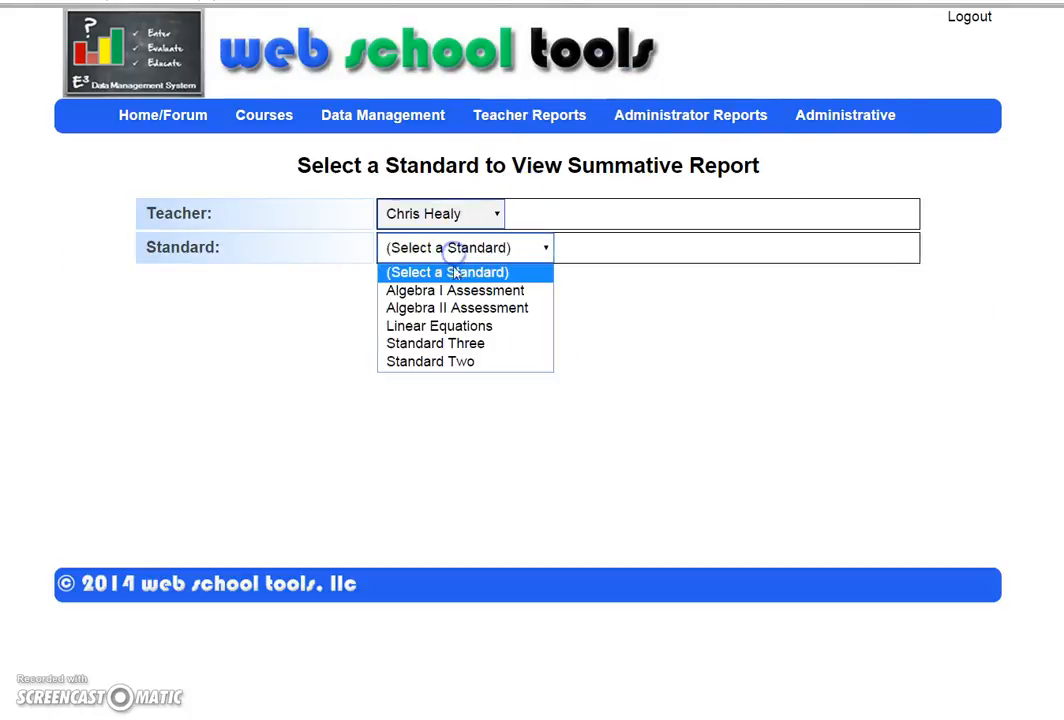
click(465, 309)
click(527, 280)
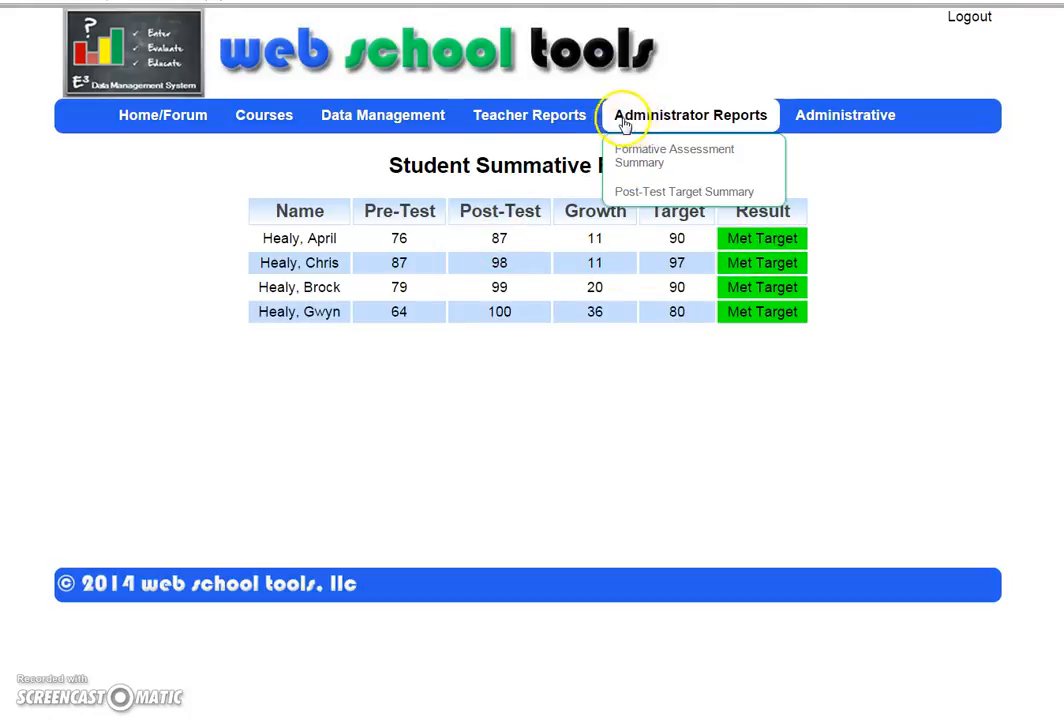
mouse_move(521, 117)
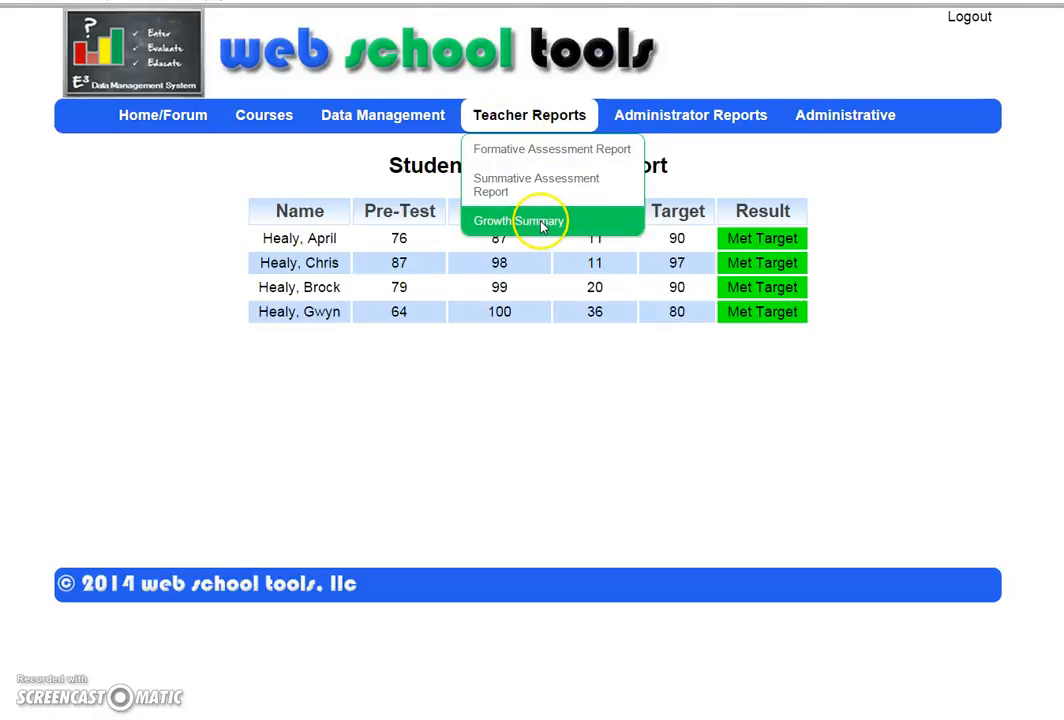
Step: Open the Algebra II Growth Summary: 3 of 4 meeting target, 75%, Partial Attainment
click(540, 222)
click(489, 230)
click(482, 290)
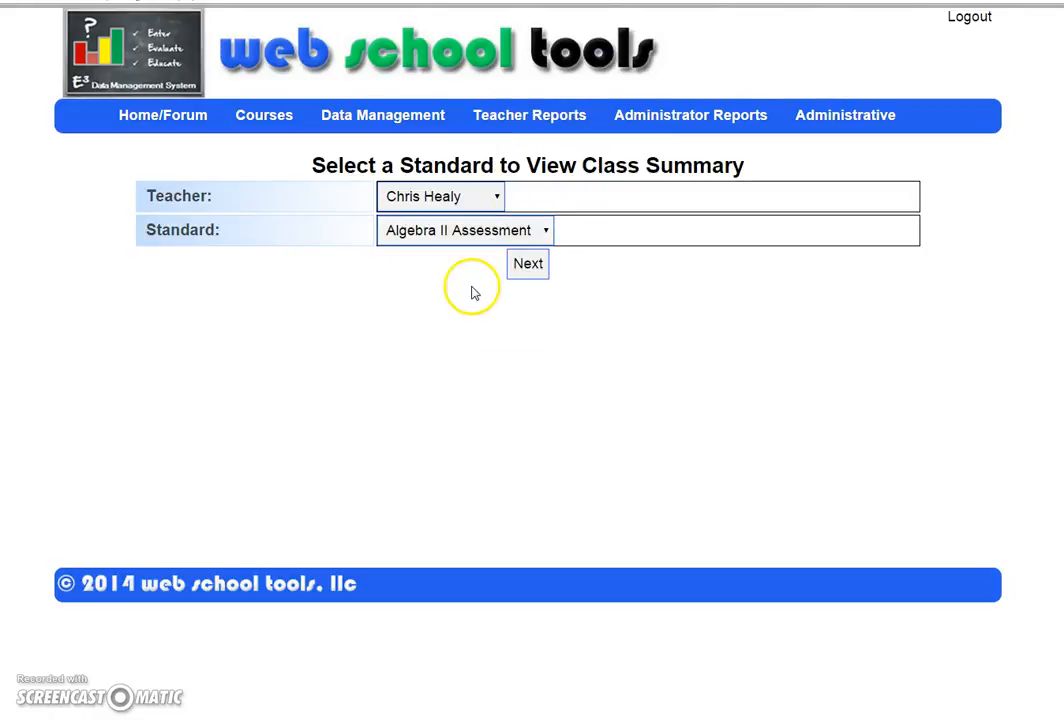
click(524, 266)
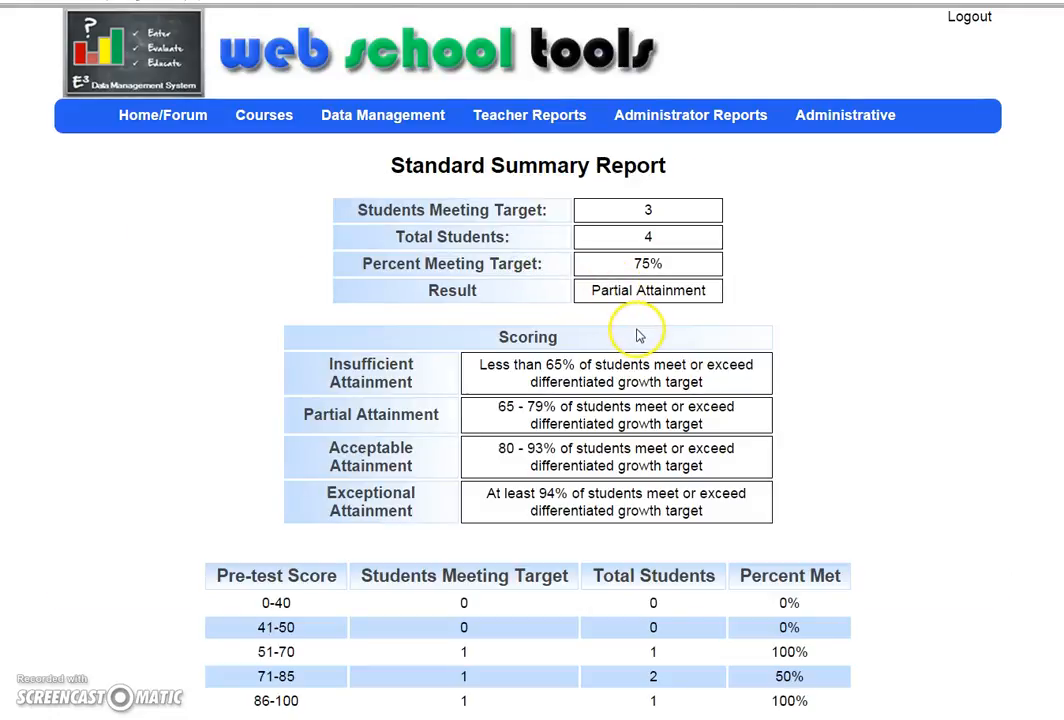
click(653, 237)
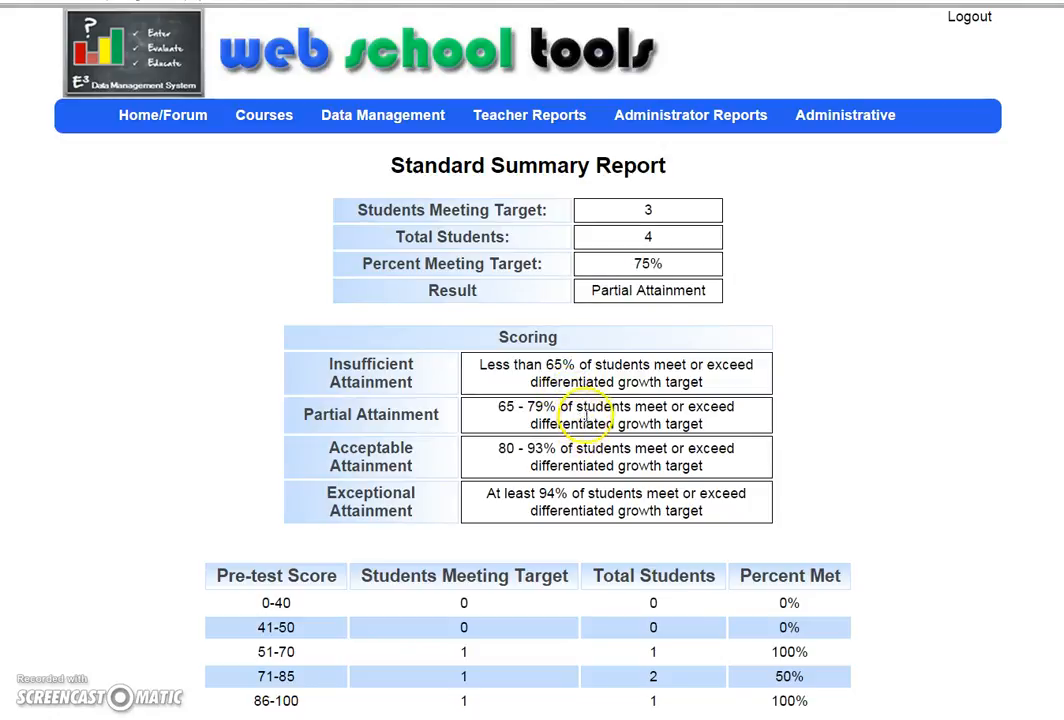
Step: Open the Post-Test Target Summary and review each standard's attainment result
mouse_move(700, 122)
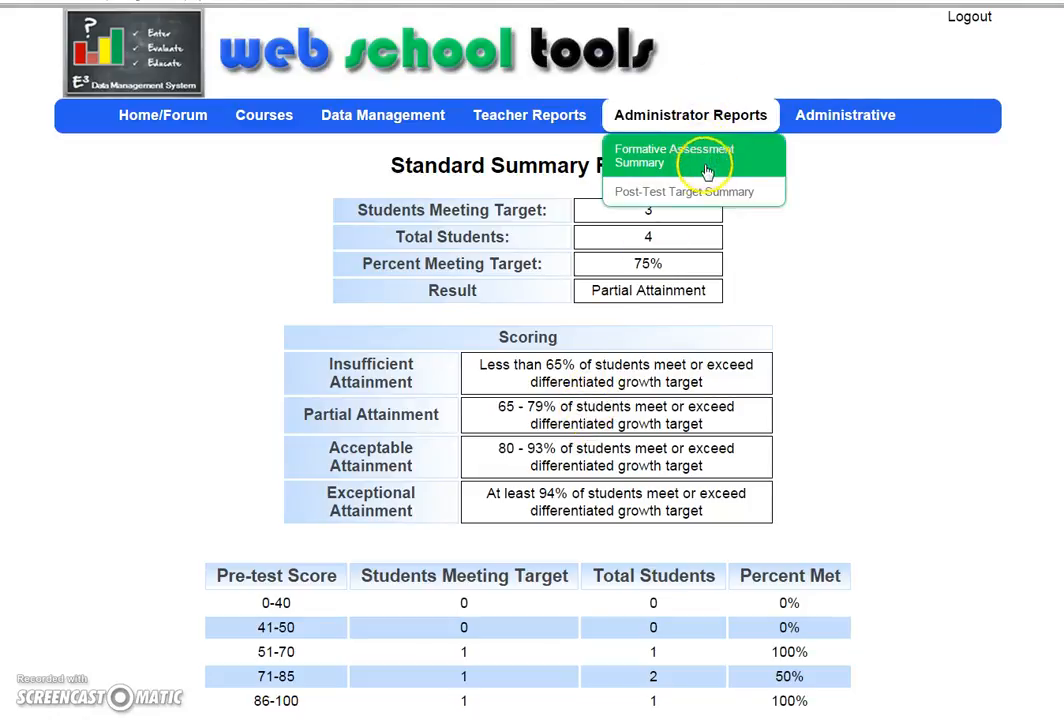
click(711, 194)
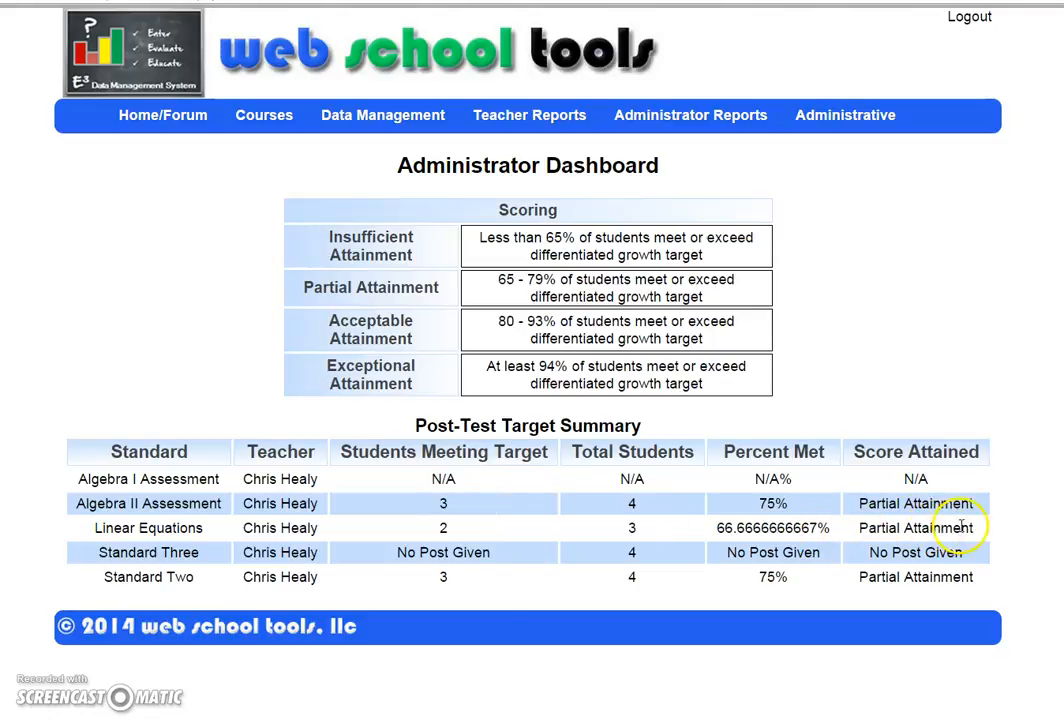
drag(950, 527, 903, 527)
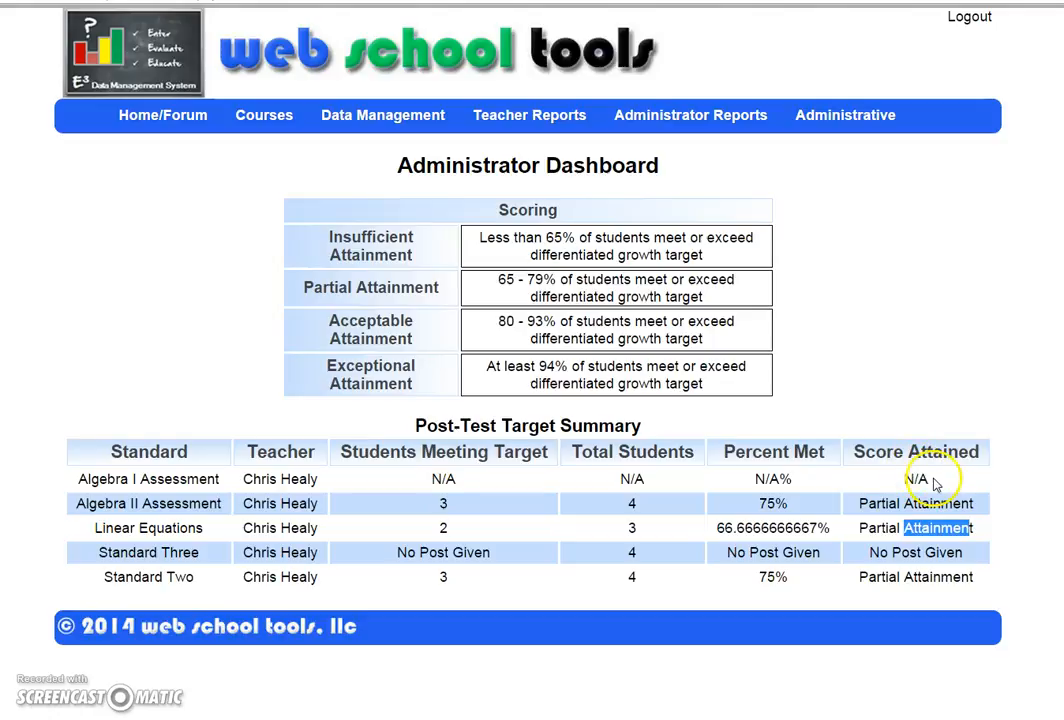
drag(941, 480, 887, 479)
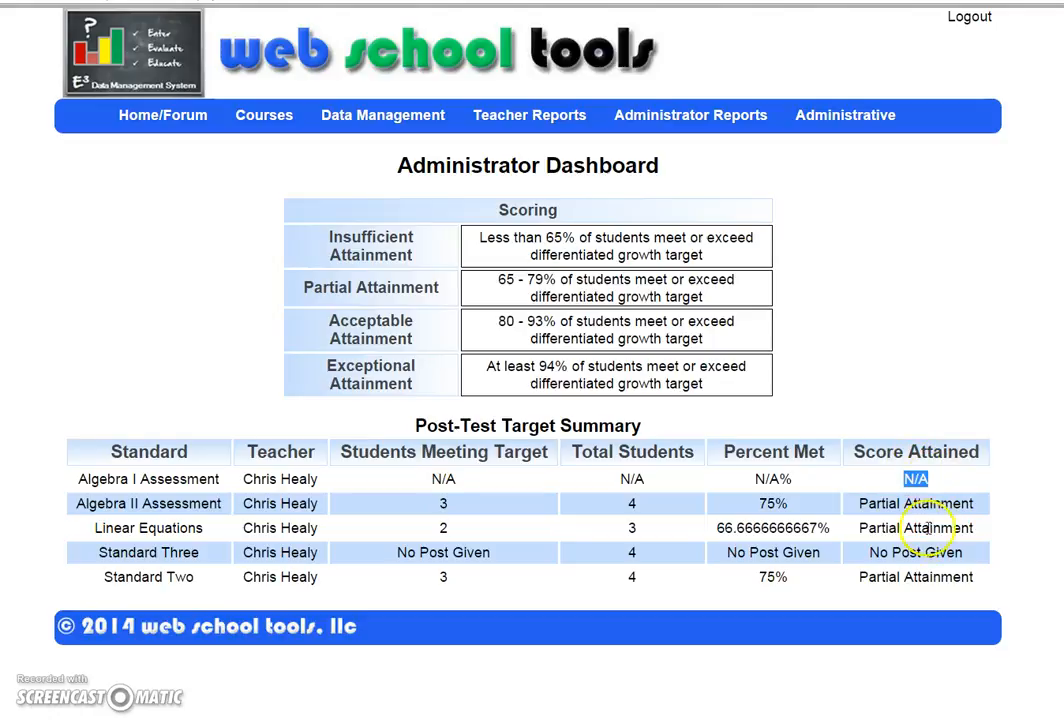
drag(972, 555, 877, 556)
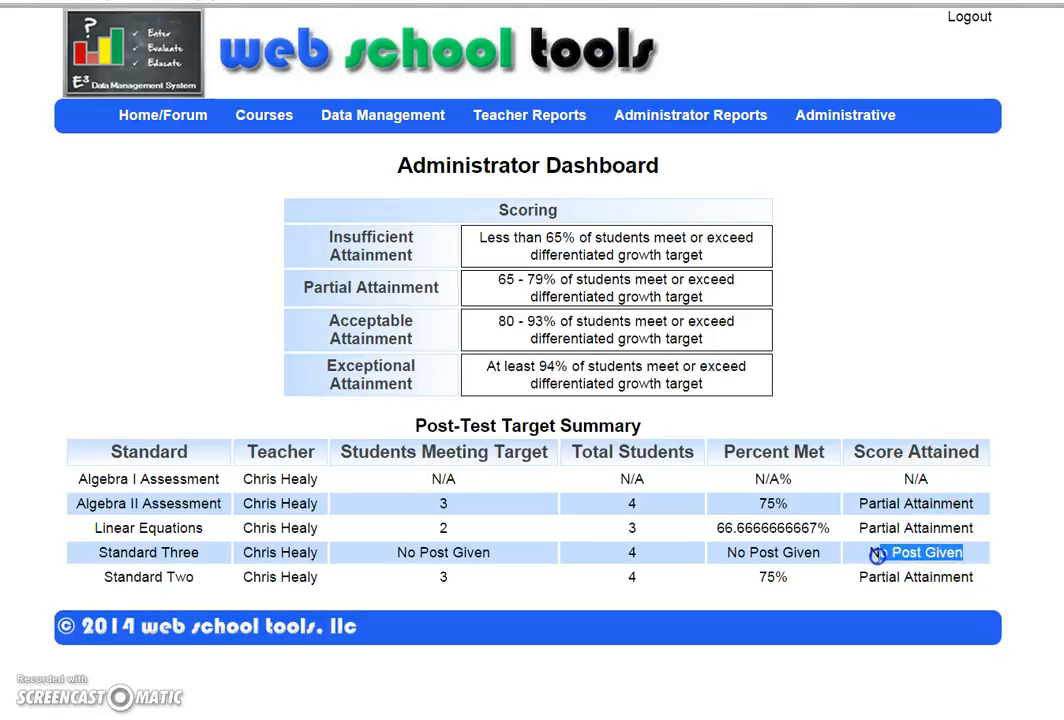
click(877, 556)
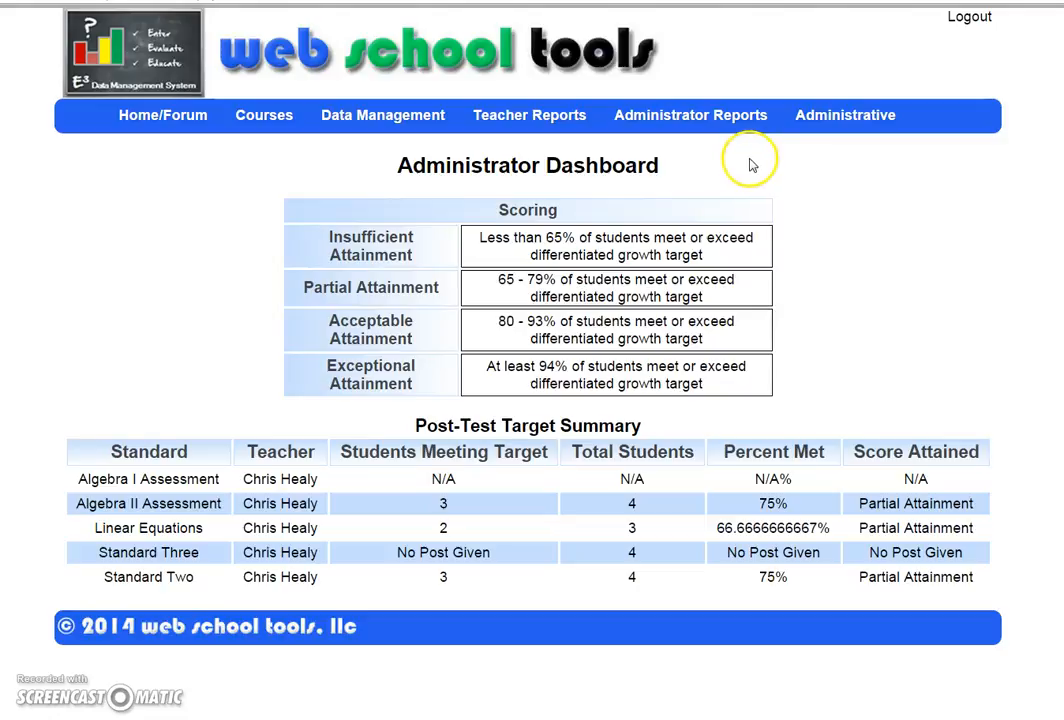
Step: Return to the Home/Forum welcome page with its nine data-tracking tips
click(200, 127)
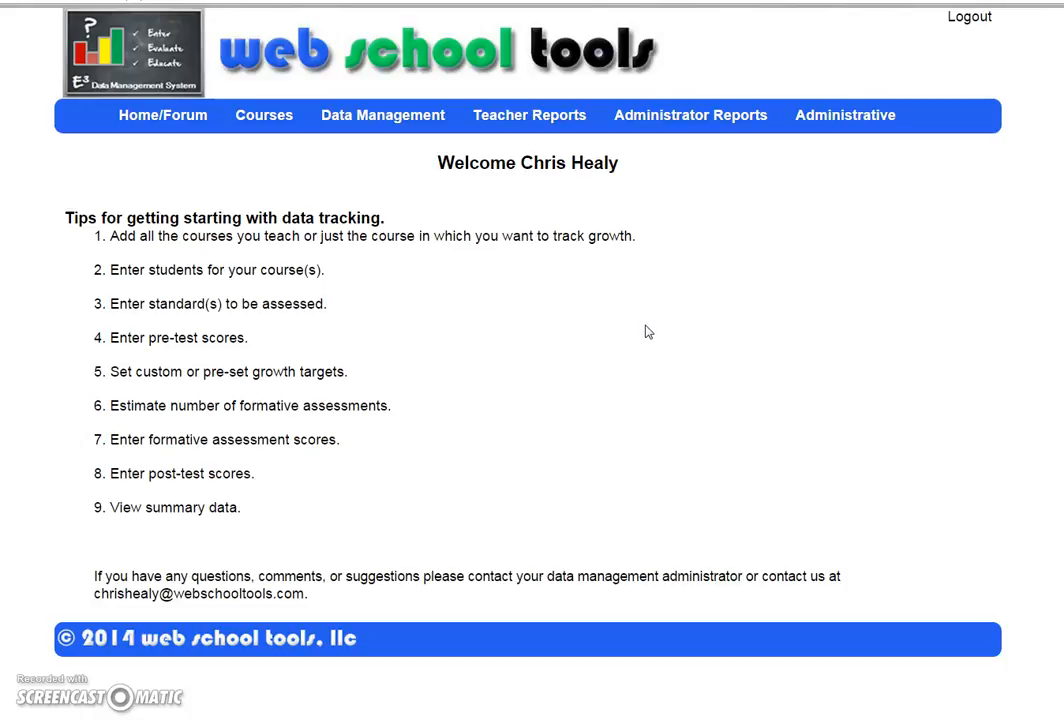
mouse_move(686, 135)
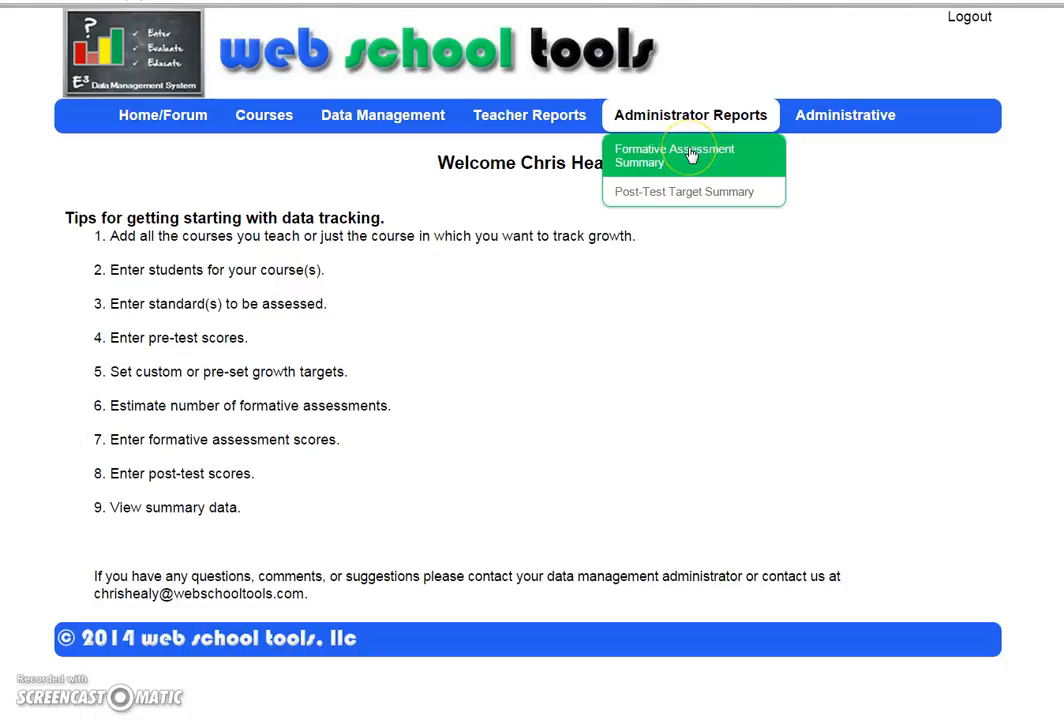